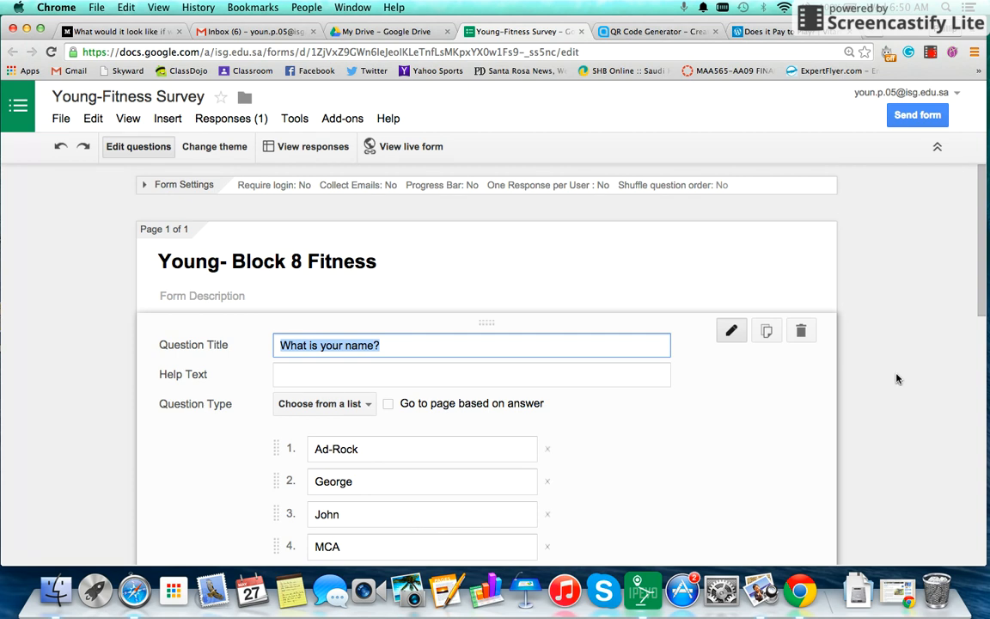
# Review all eight student-name options, then collapse the 'What is your name?' question editor
pyautogui.scroll(-1, 896, 378)
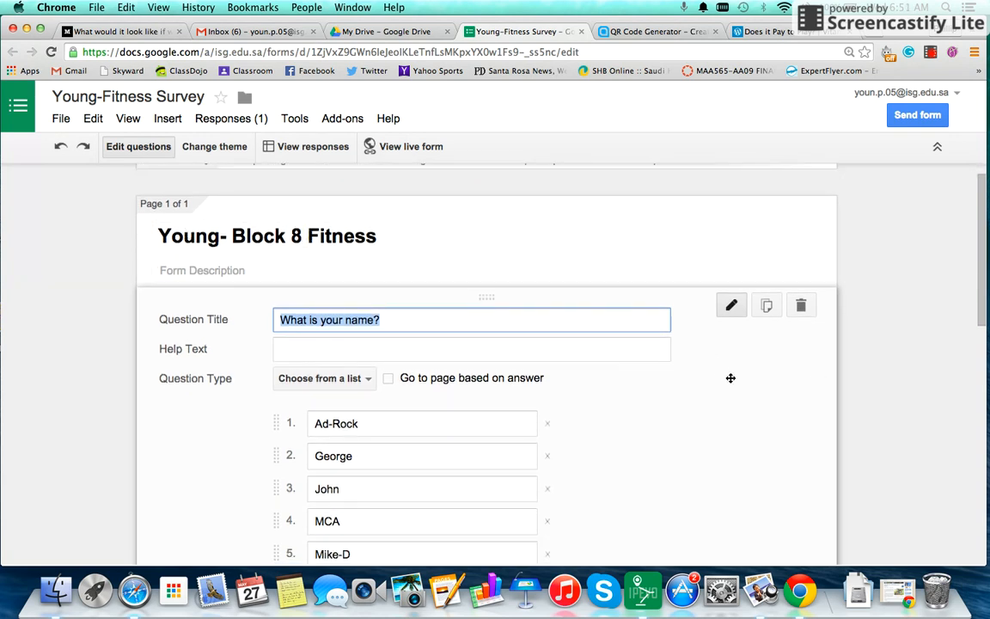
pyautogui.scroll(-2, 747, 379)
pyautogui.scroll(-2, 747, 380)
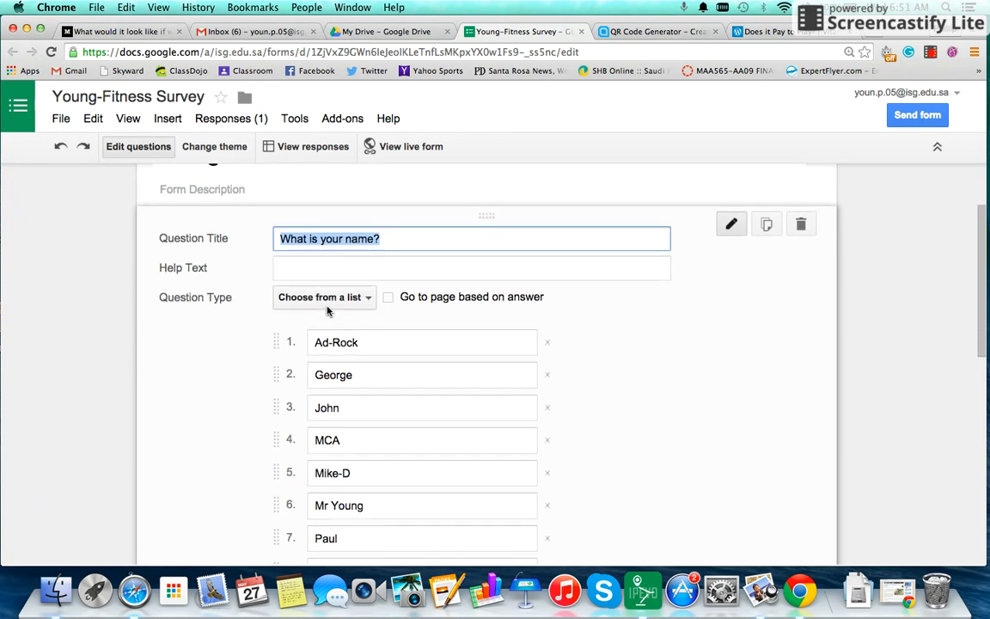
pyautogui.scroll(-2, 694, 367)
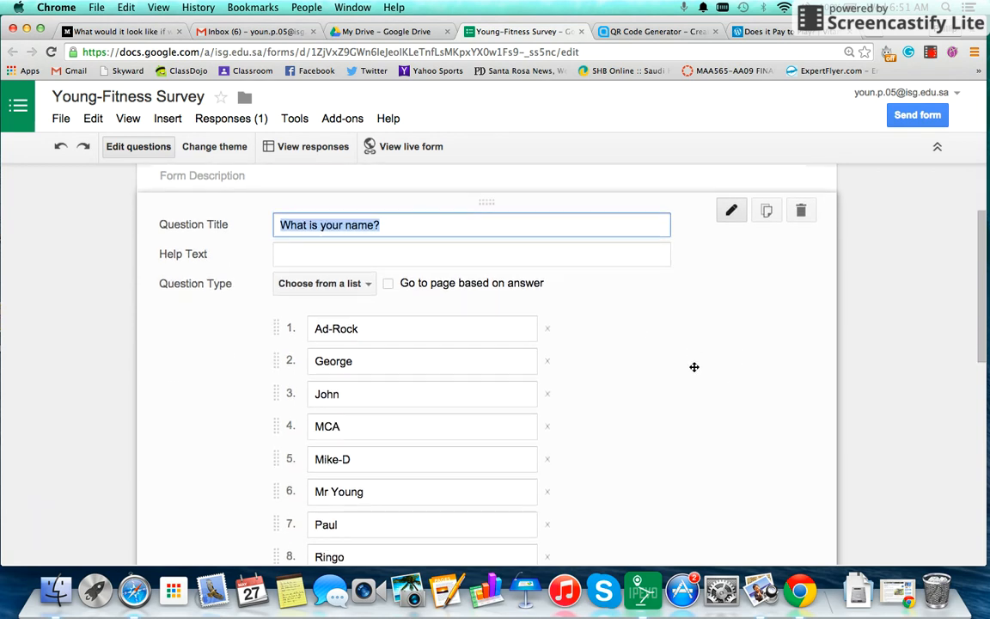
pyautogui.scroll(-3, 695, 367)
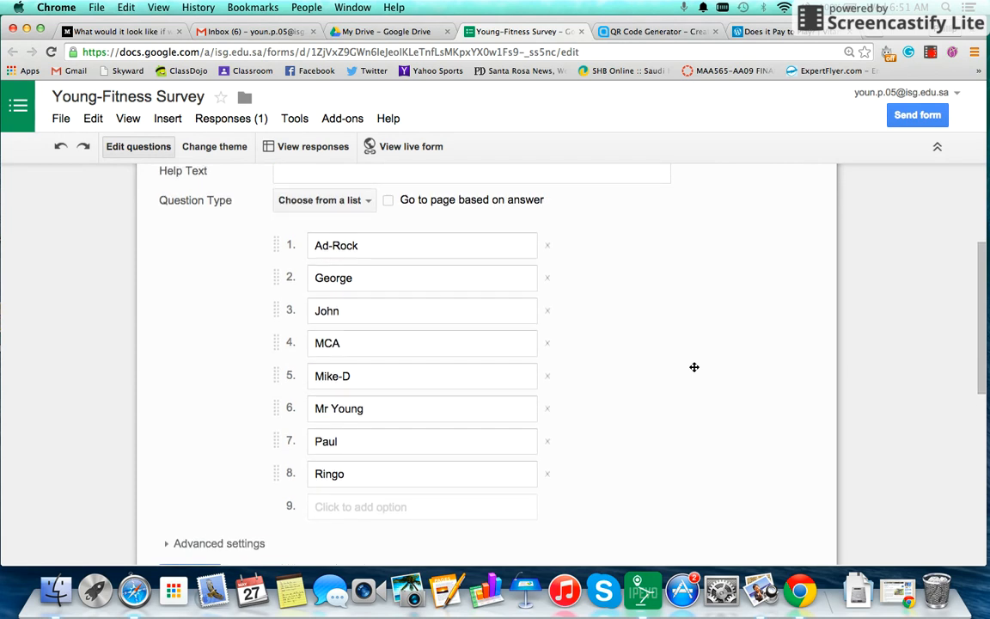
pyautogui.scroll(-4, 670, 356)
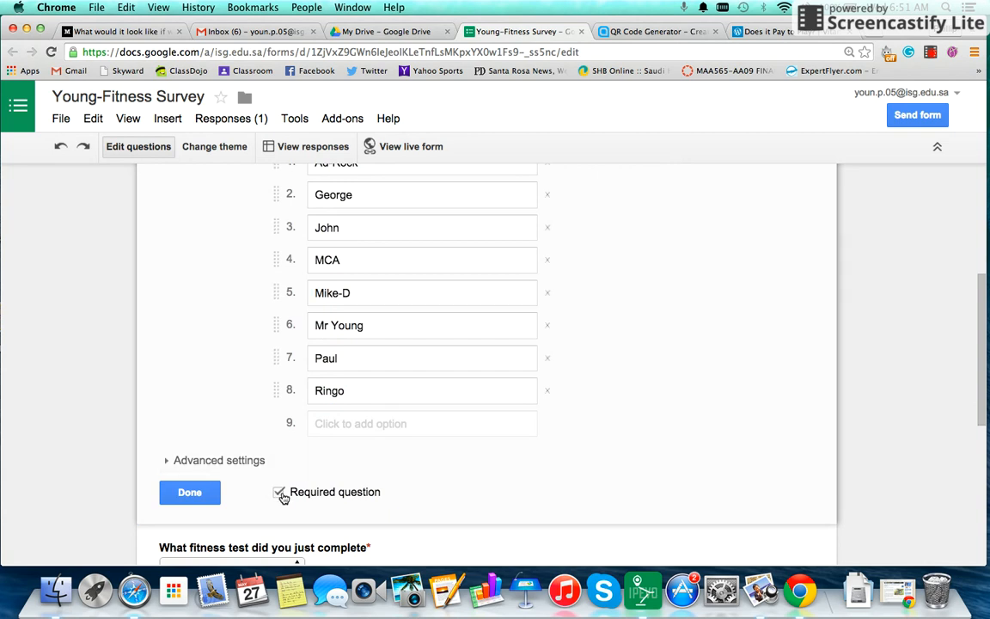
pyautogui.click(190, 492)
pyautogui.scroll(3, 650, 367)
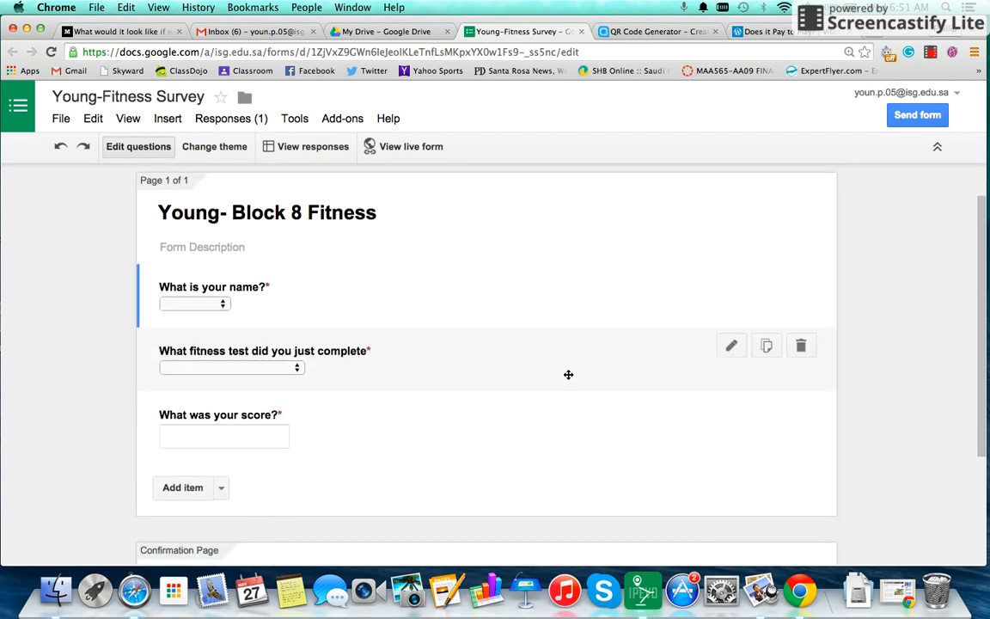
pyautogui.click(466, 365)
pyautogui.scroll(-3, 585, 363)
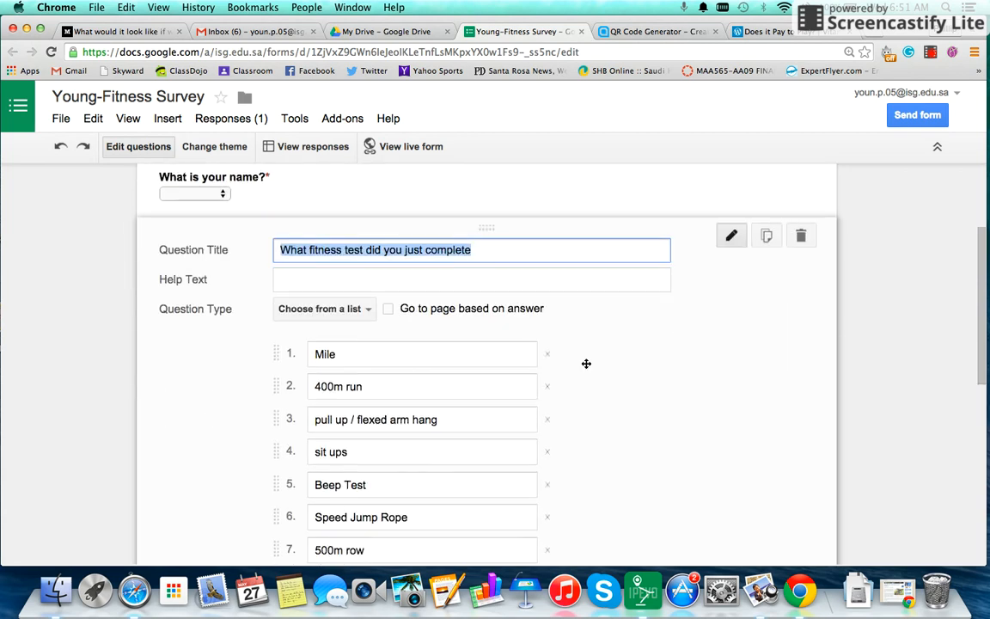
pyautogui.scroll(-3, 586, 363)
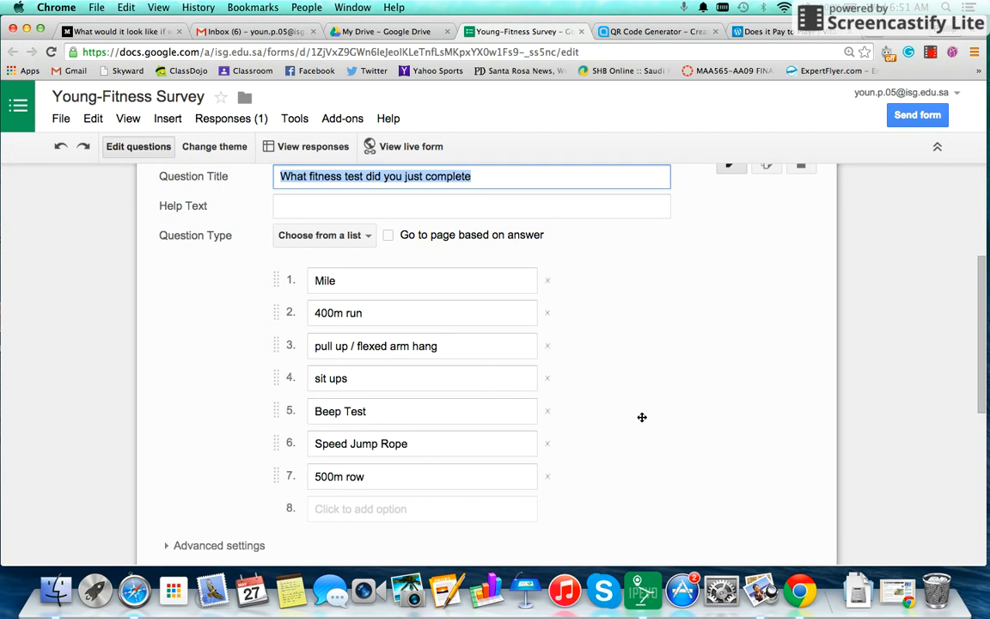
pyautogui.scroll(-3, 641, 416)
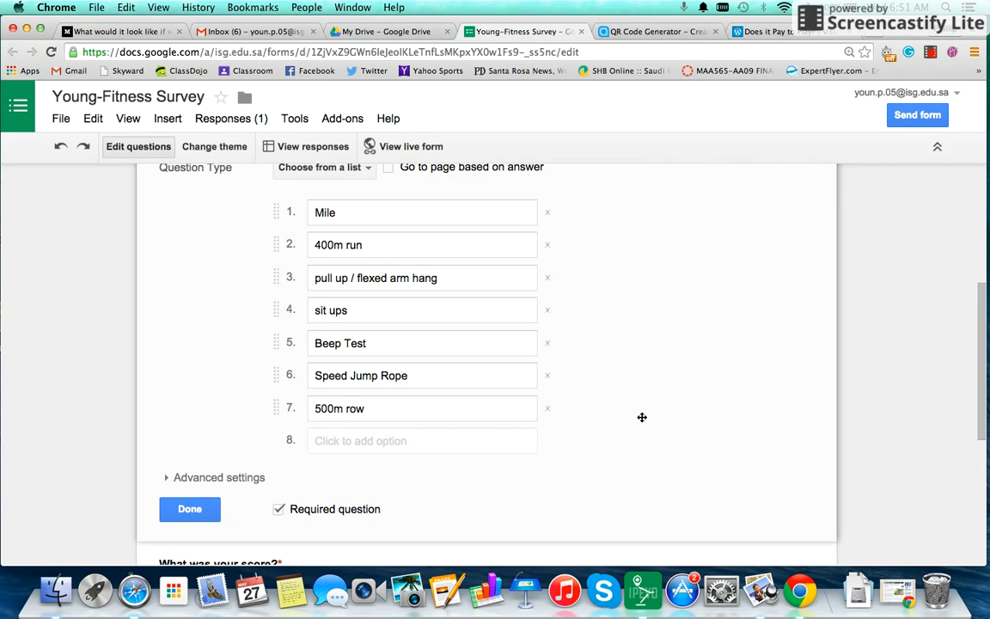
pyautogui.scroll(-1, 641, 417)
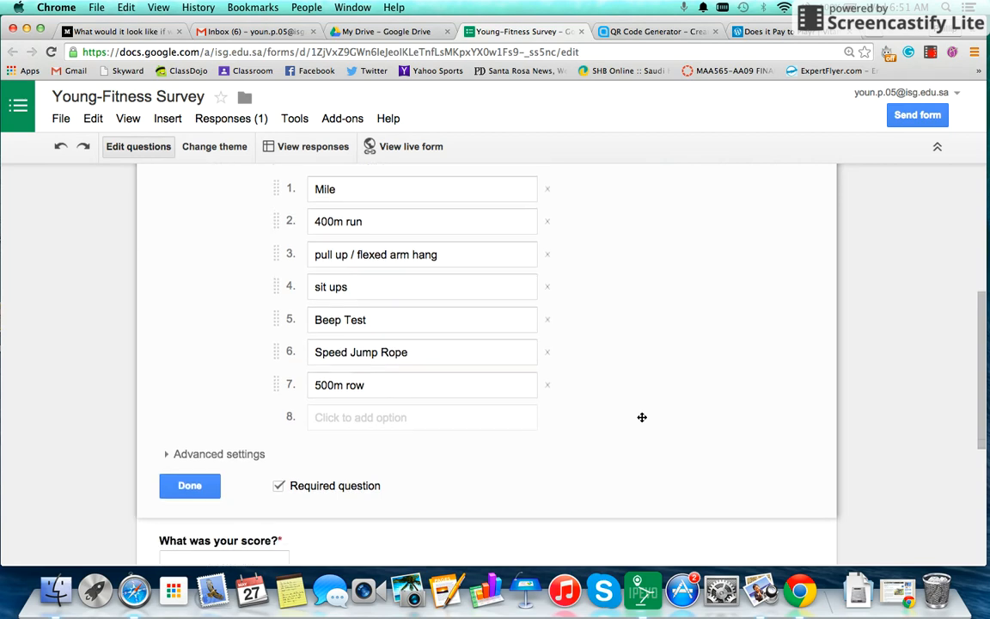
pyautogui.click(190, 486)
pyautogui.click(257, 276)
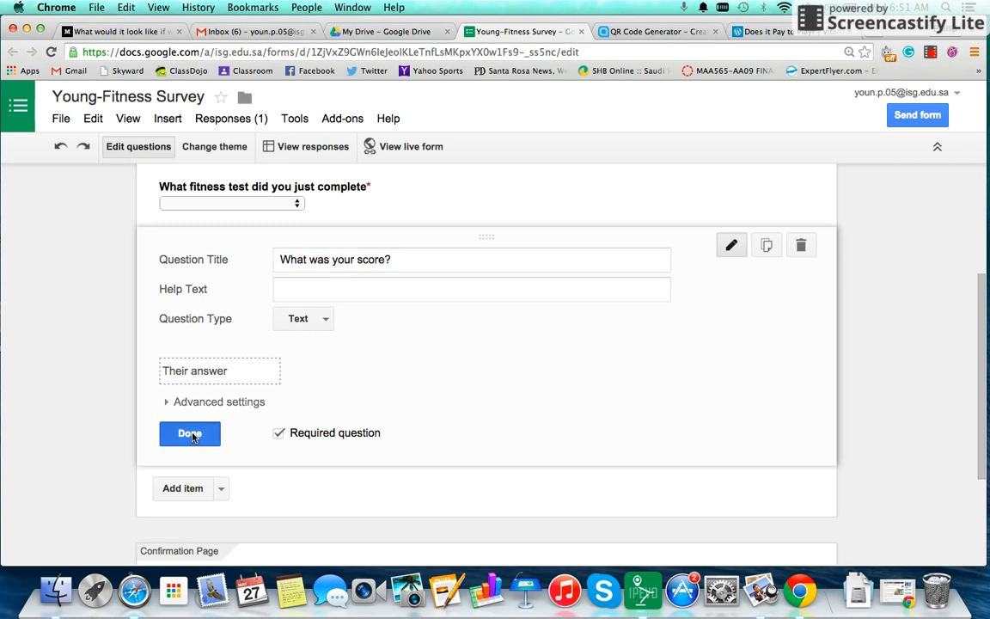
pyautogui.click(189, 434)
pyautogui.scroll(3, 426, 342)
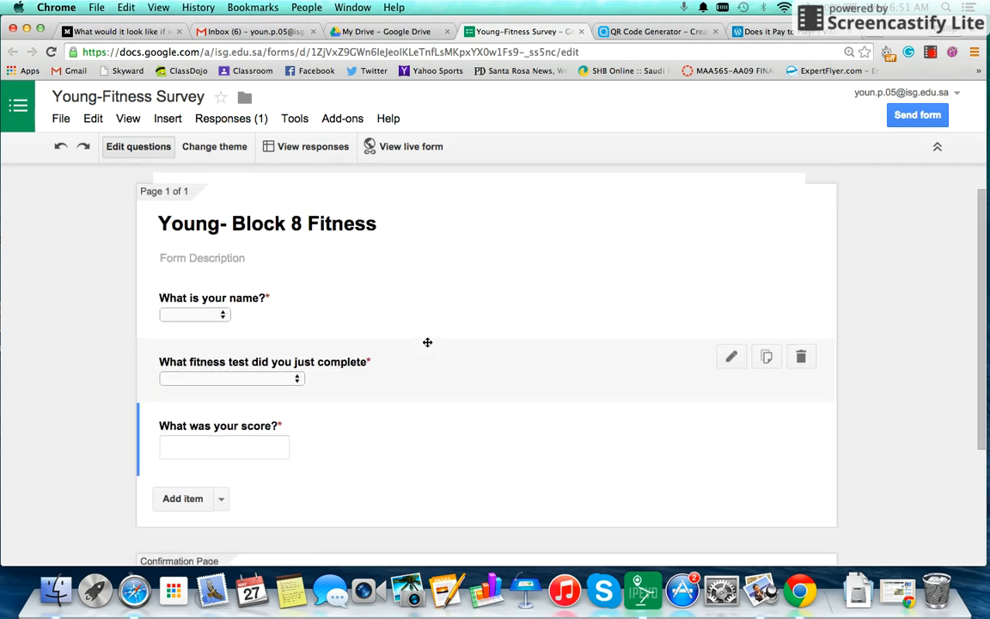
# Browse the student Docs in the Young-PE Fitness Drive folder, then return to the survey form
pyautogui.click(370, 32)
pyautogui.scroll(5, 428, 336)
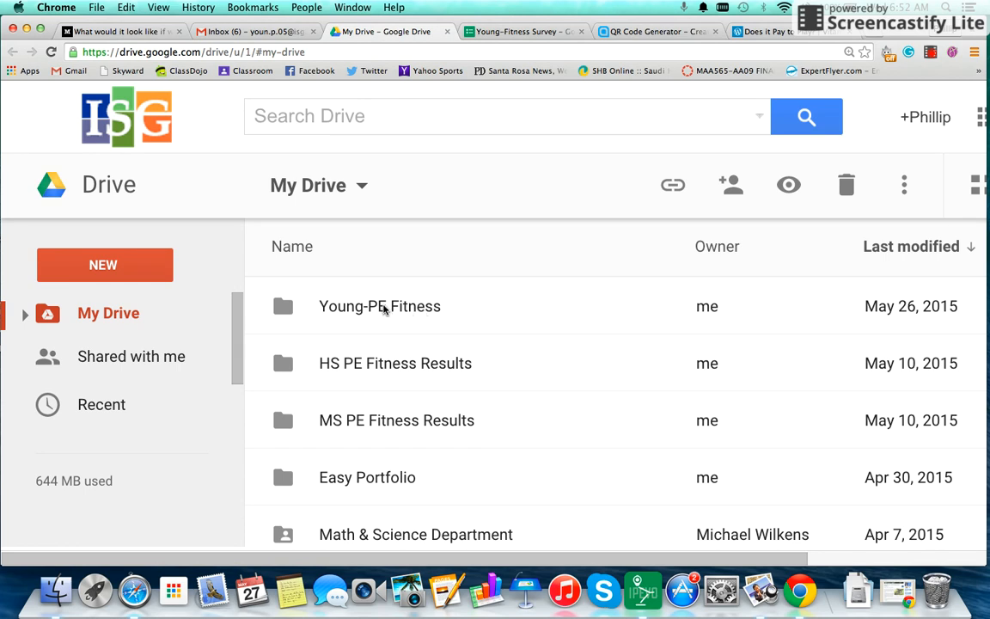
pyautogui.doubleClick(385, 309)
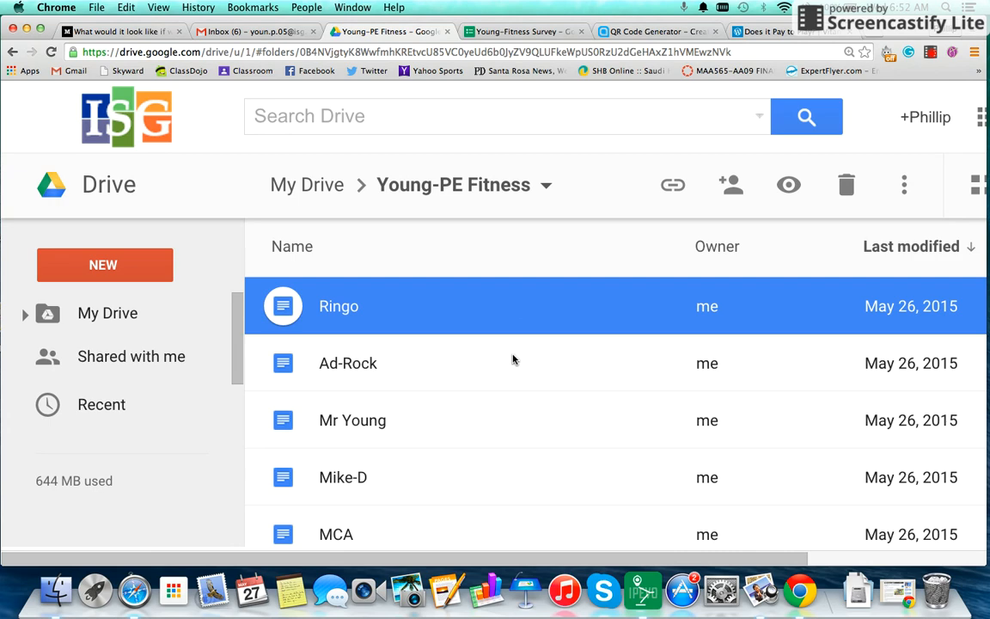
pyautogui.scroll(-2, 513, 360)
pyautogui.scroll(2, 514, 360)
pyautogui.scroll(-1, 514, 360)
pyautogui.scroll(-4, 514, 360)
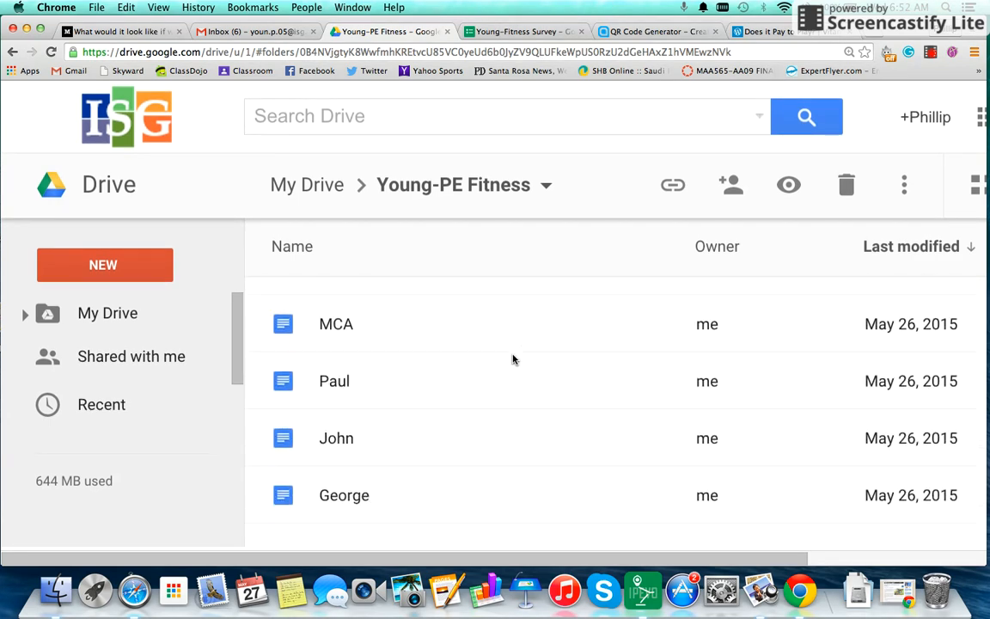
pyautogui.scroll(4, 514, 360)
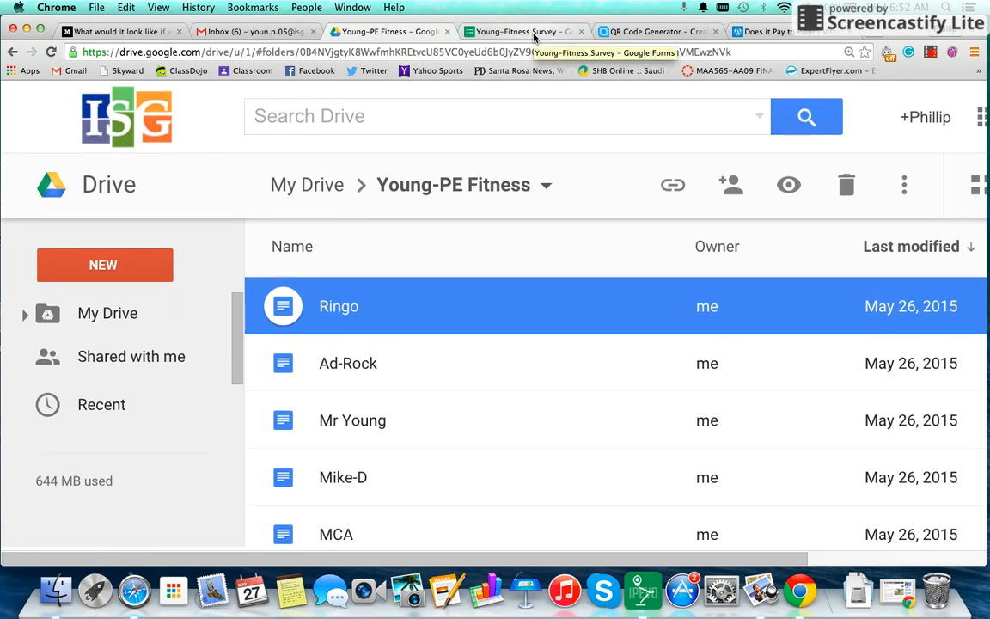
pyautogui.click(534, 33)
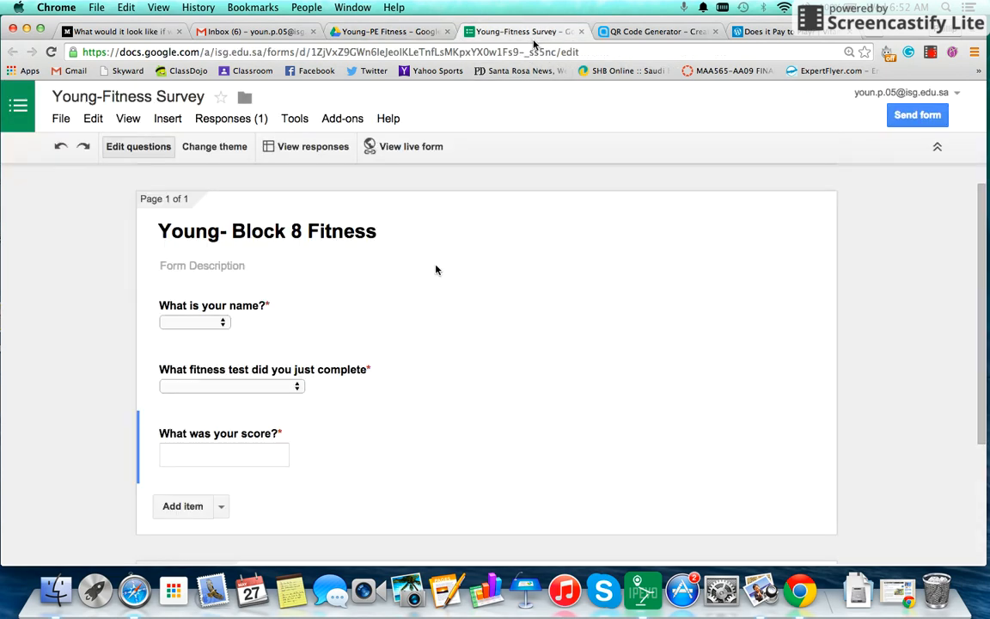
pyautogui.click(336, 318)
pyautogui.scroll(-2, 411, 346)
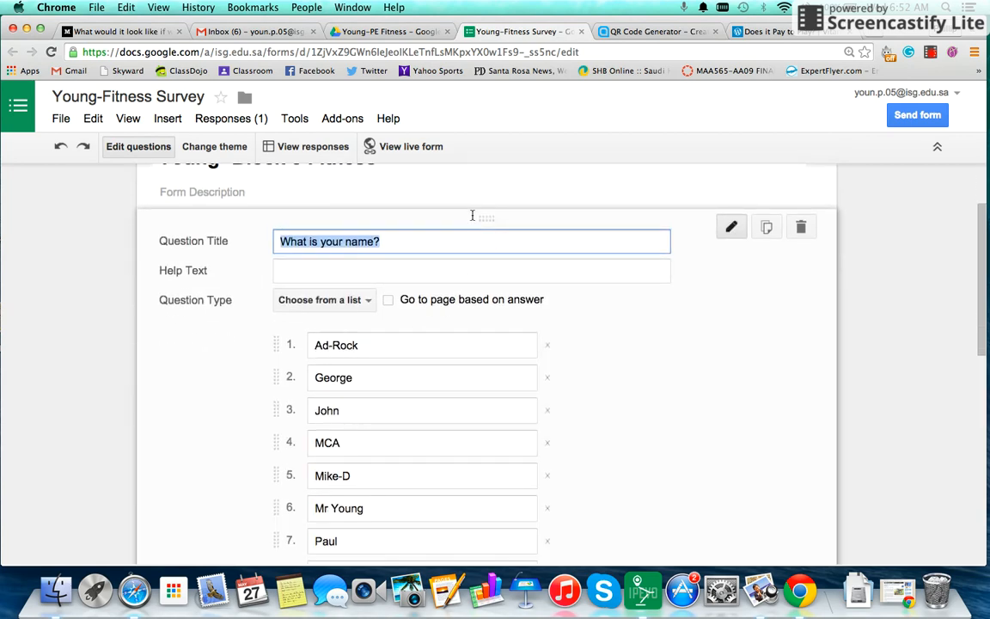
pyautogui.click(388, 32)
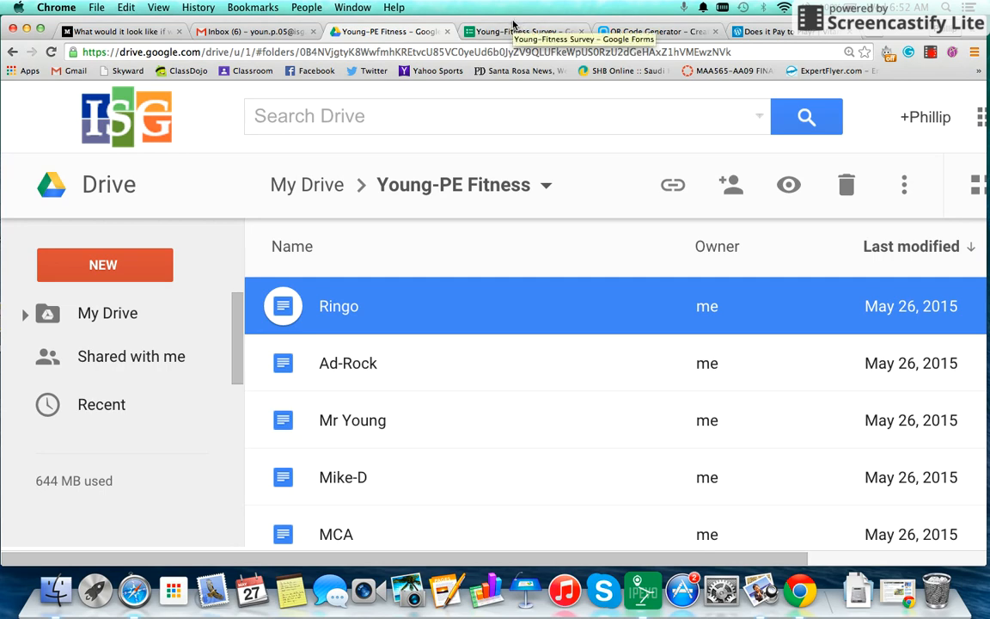
pyautogui.click(464, 30)
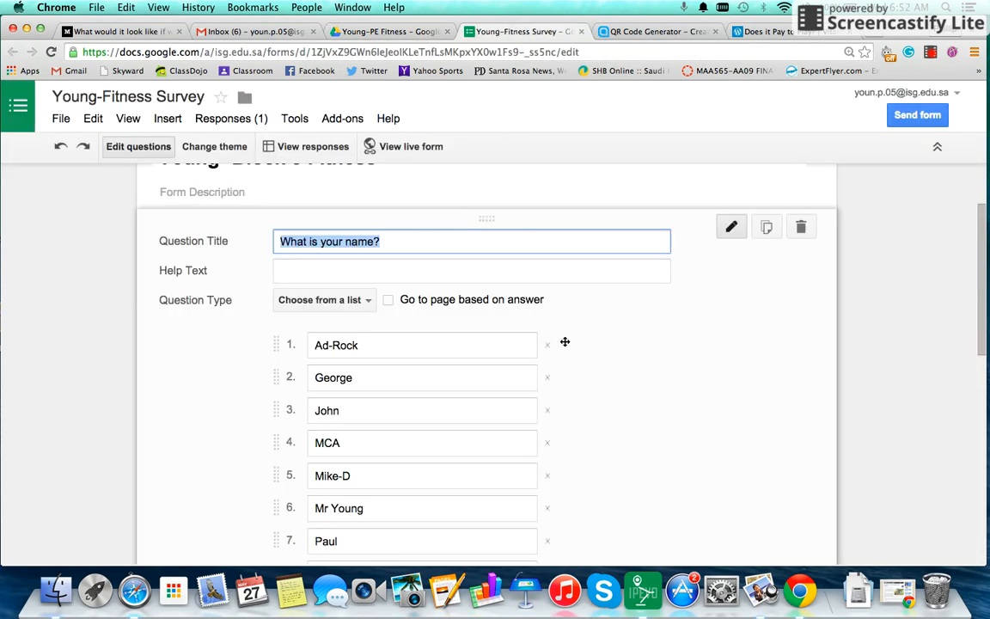
pyautogui.scroll(-4, 565, 341)
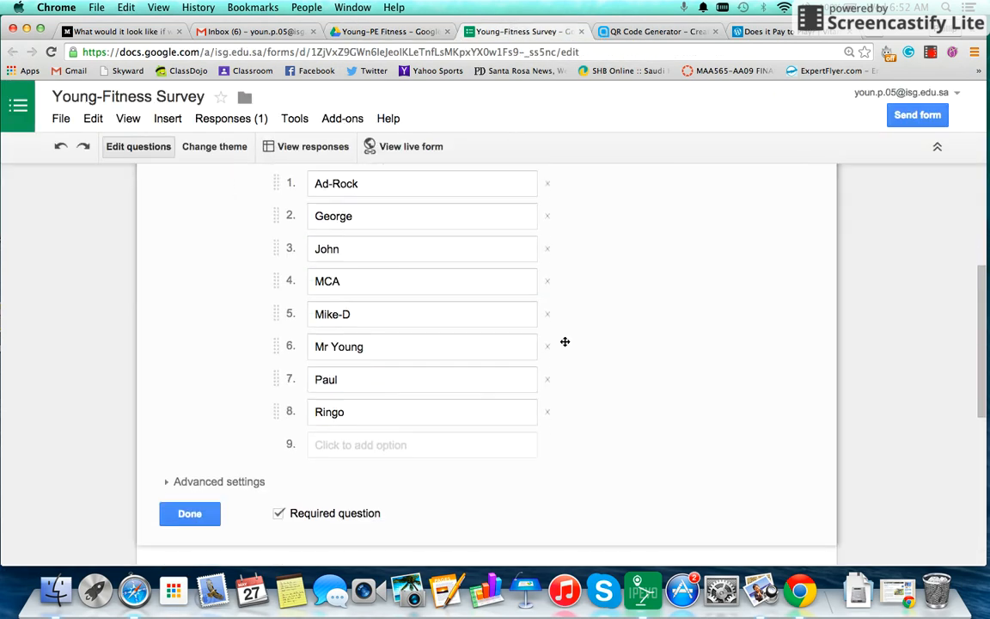
pyautogui.click(188, 513)
pyautogui.scroll(3, 485, 402)
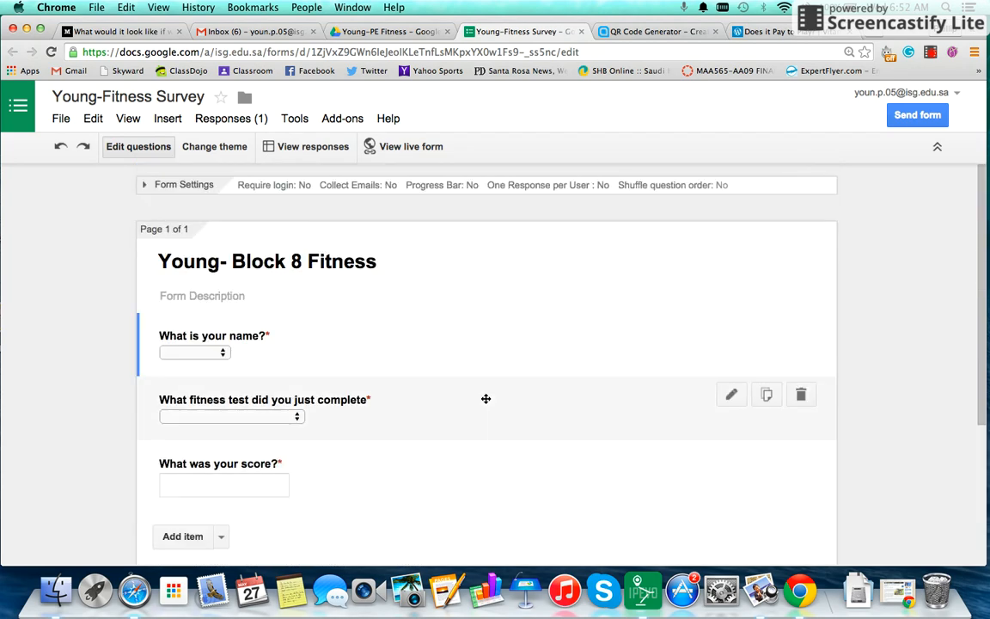
# Search the add-on store for 'doc Appen', then bring up the docAppender add-on menu
pyautogui.click(343, 120)
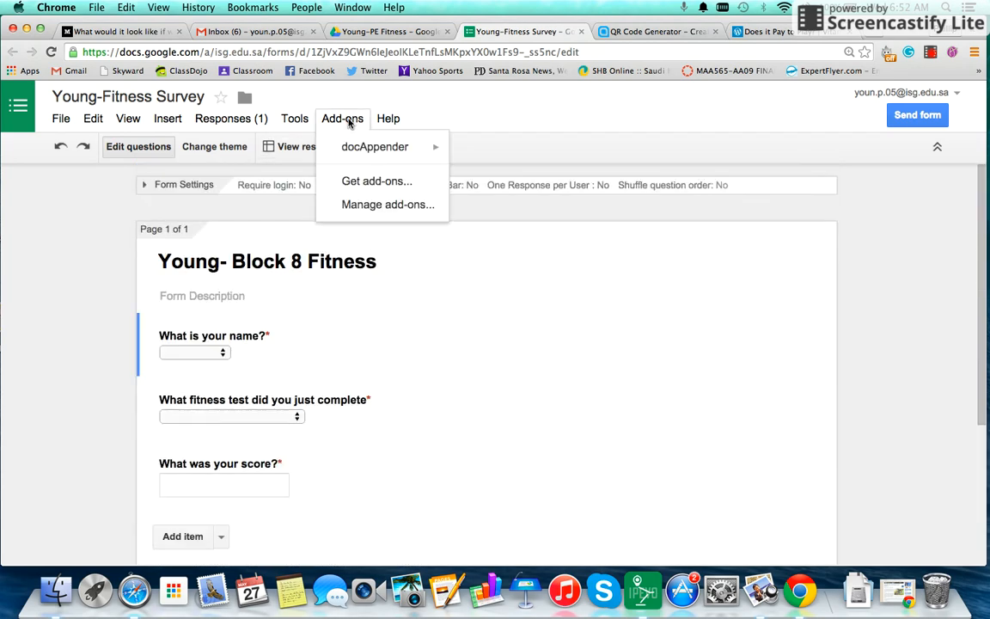
pyautogui.click(350, 176)
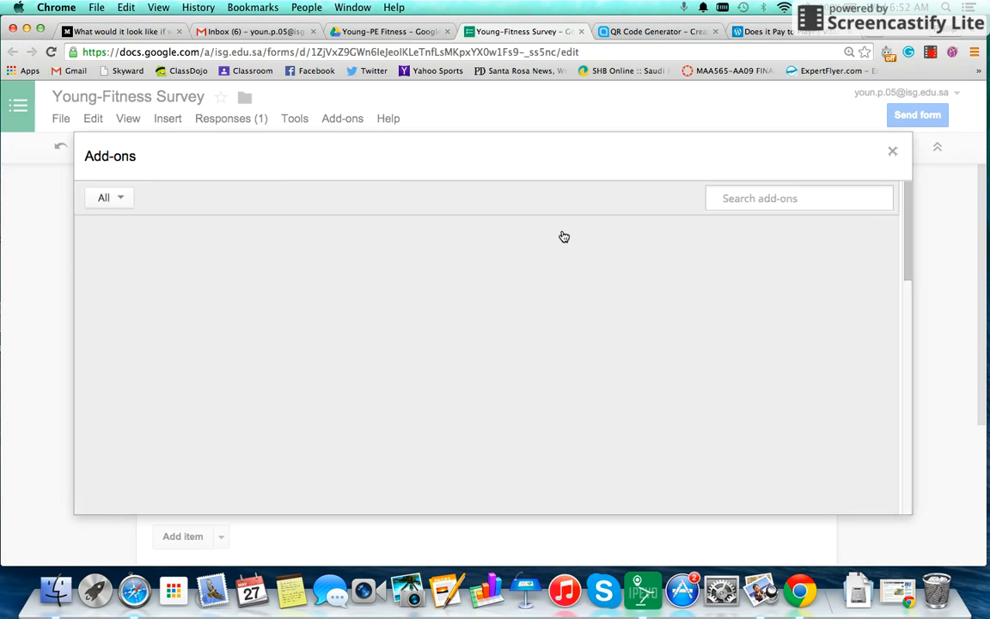
pyautogui.write('doc Appender')
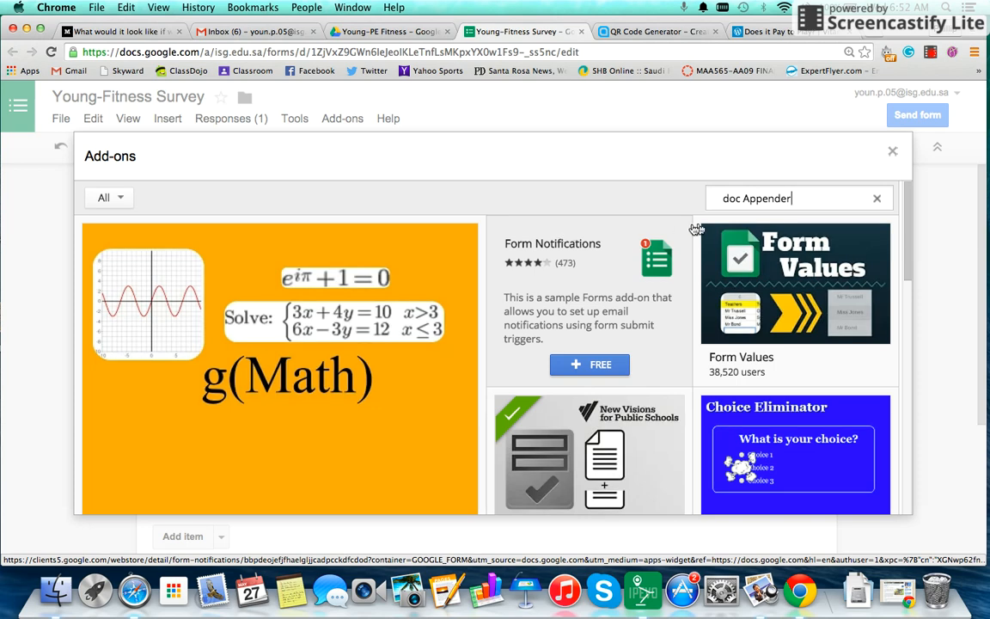
pyautogui.click(878, 202)
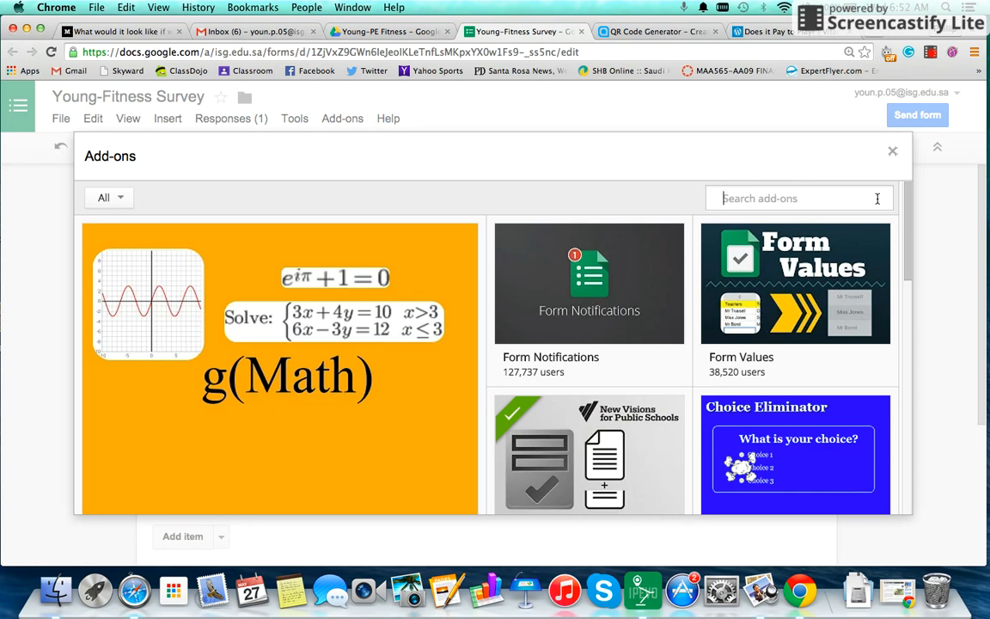
pyautogui.click(892, 151)
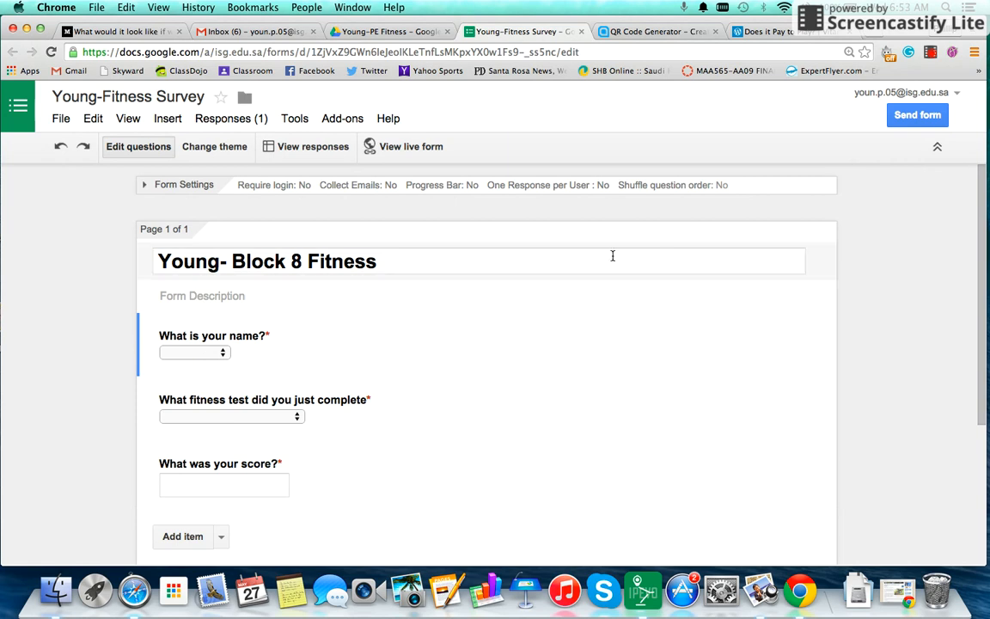
pyautogui.click(341, 117)
pyautogui.moveTo(364, 157)
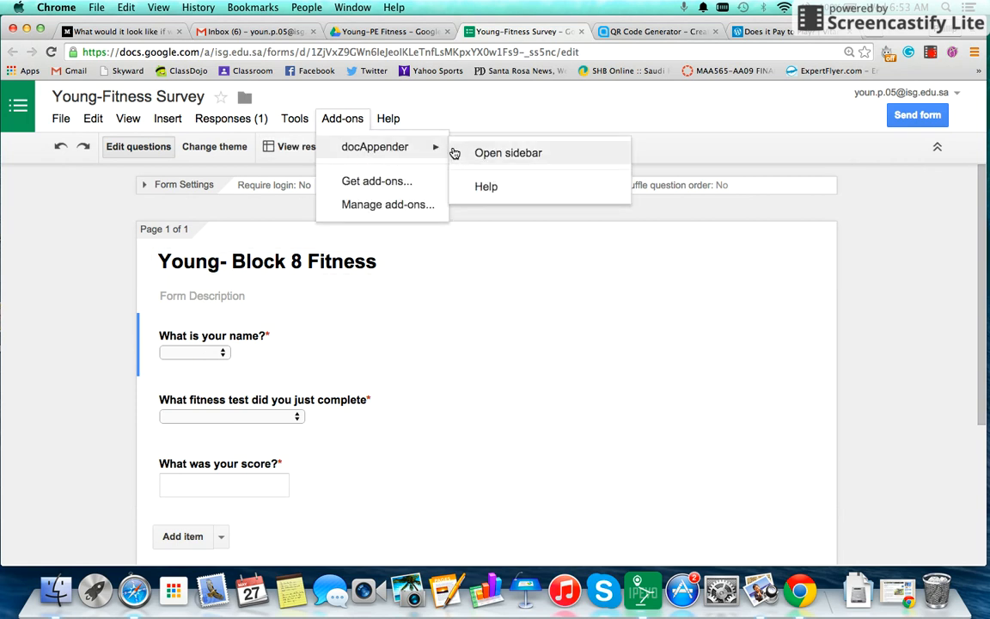
# In the docAppender sidebar, select Young-PE Fitness as the target Doc folder and continue
pyautogui.click(491, 155)
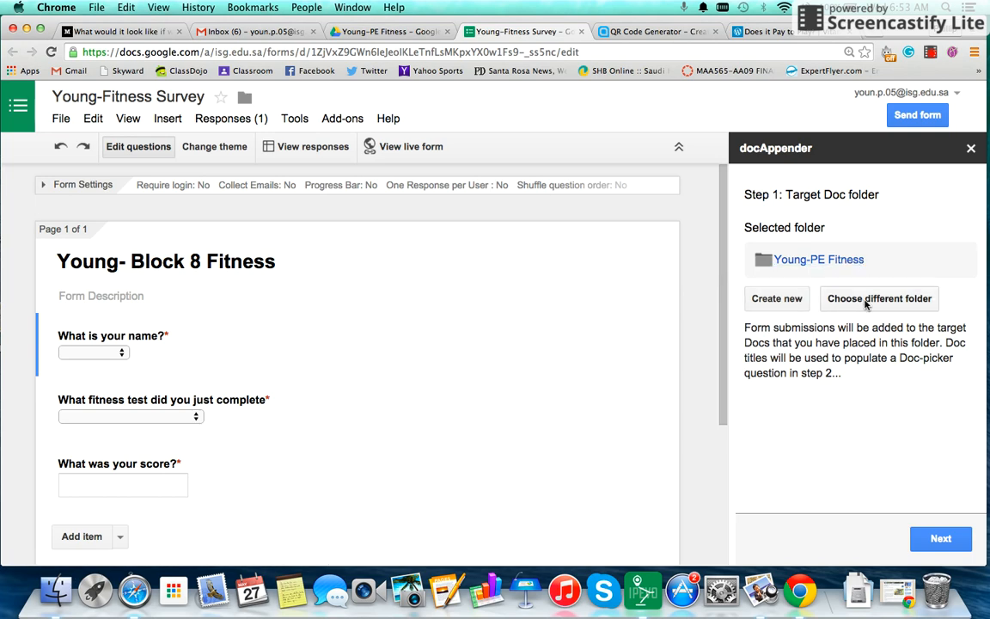
pyautogui.click(832, 304)
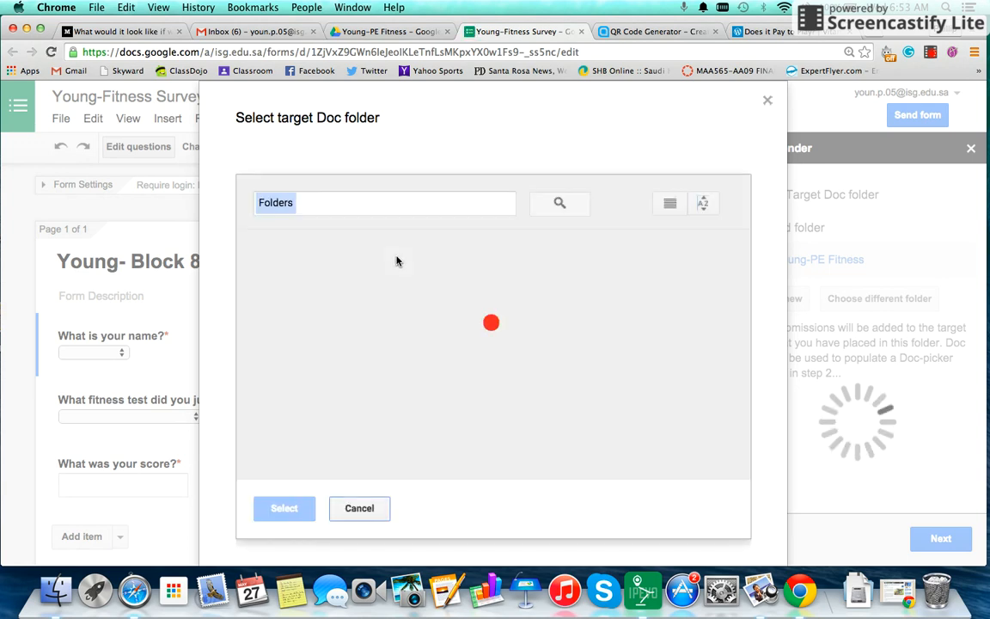
pyautogui.click(363, 266)
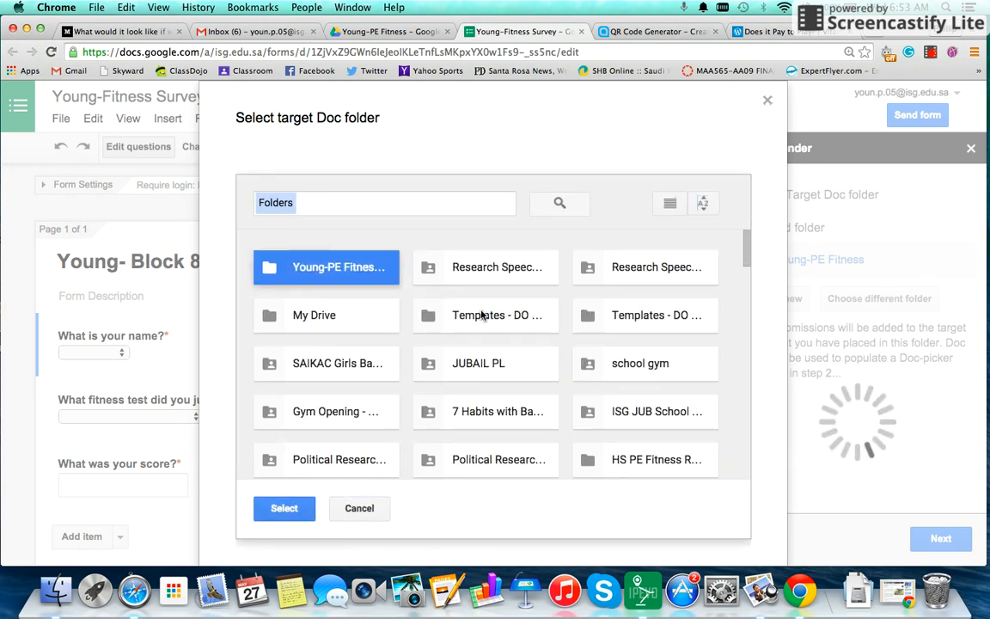
pyautogui.scroll(-1, 404, 387)
pyautogui.click(284, 508)
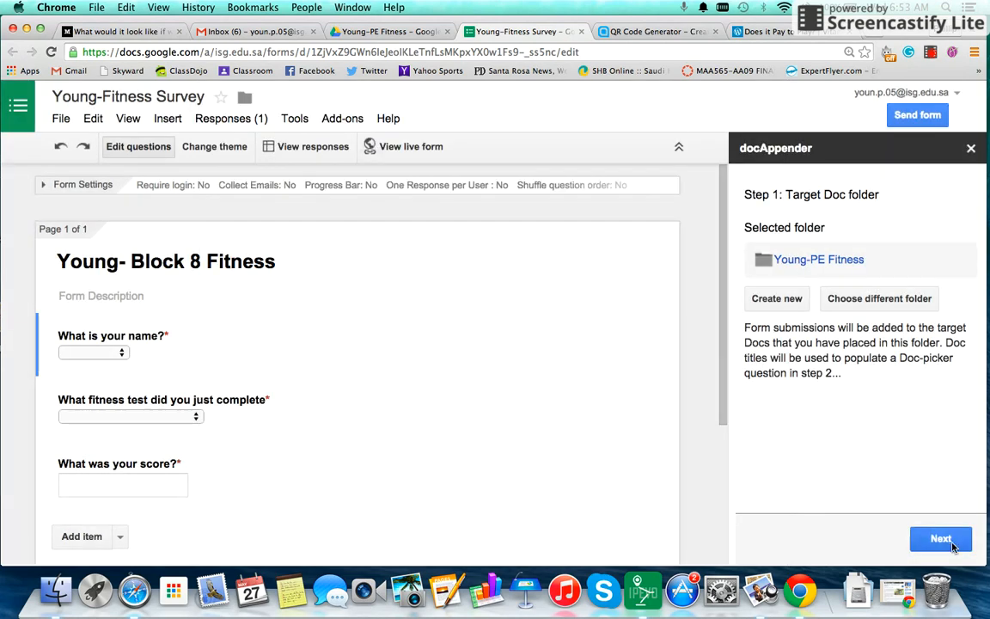
pyautogui.click(941, 539)
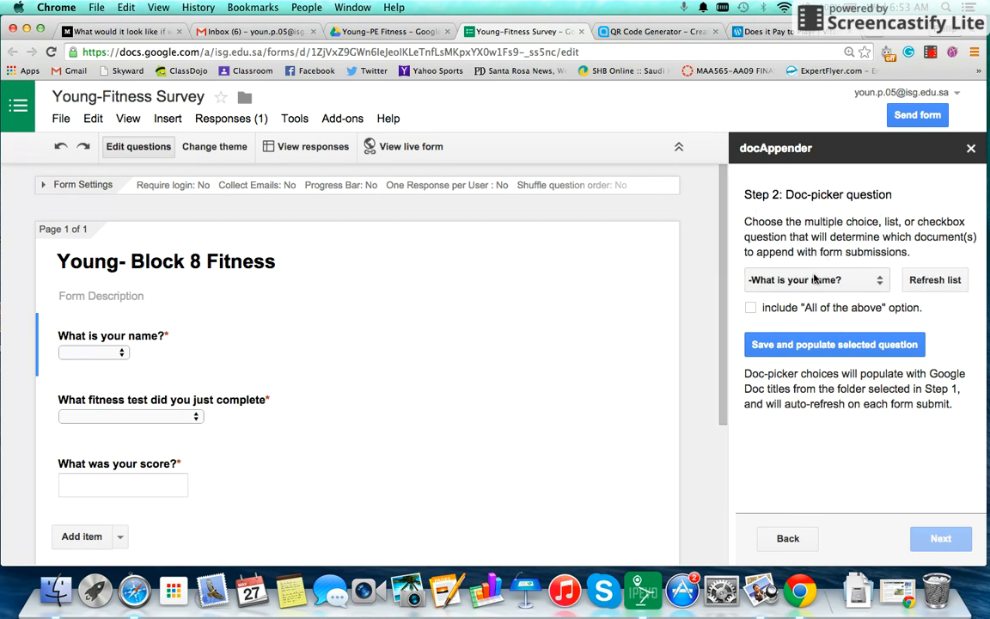
# Pick '-What is your name?' as the Doc-picker question and fill it with the folder's Doc titles
pyautogui.click(838, 282)
pyautogui.click(837, 279)
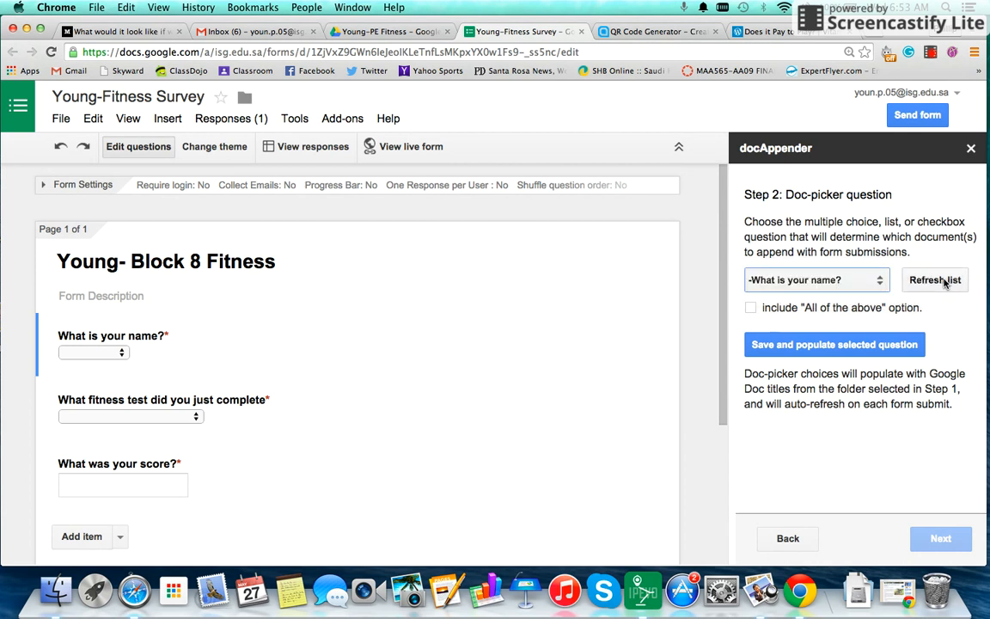
pyautogui.click(861, 281)
pyautogui.click(861, 279)
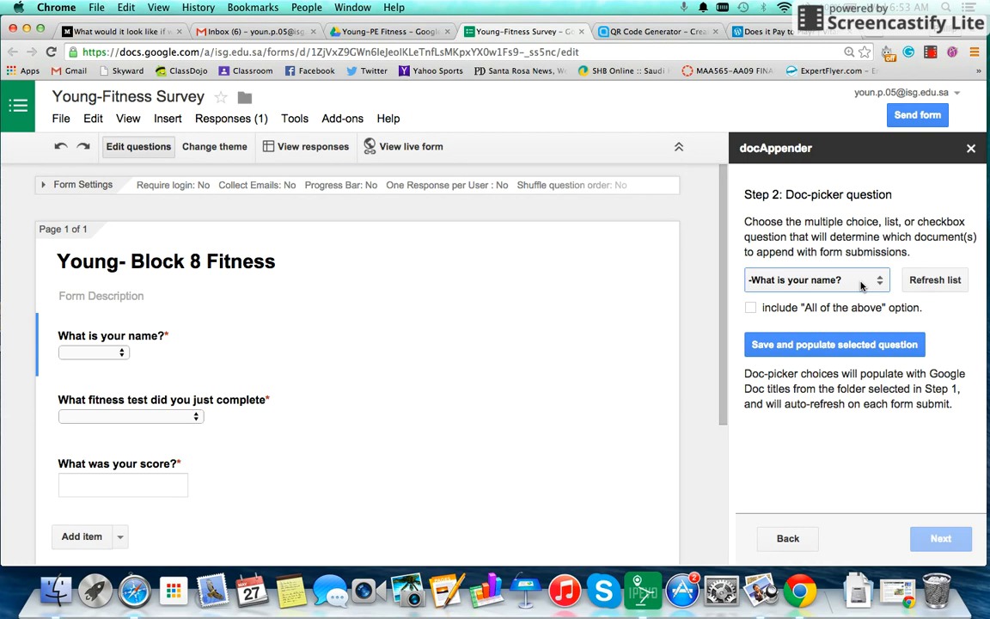
pyautogui.click(861, 284)
pyautogui.click(862, 281)
pyautogui.click(846, 347)
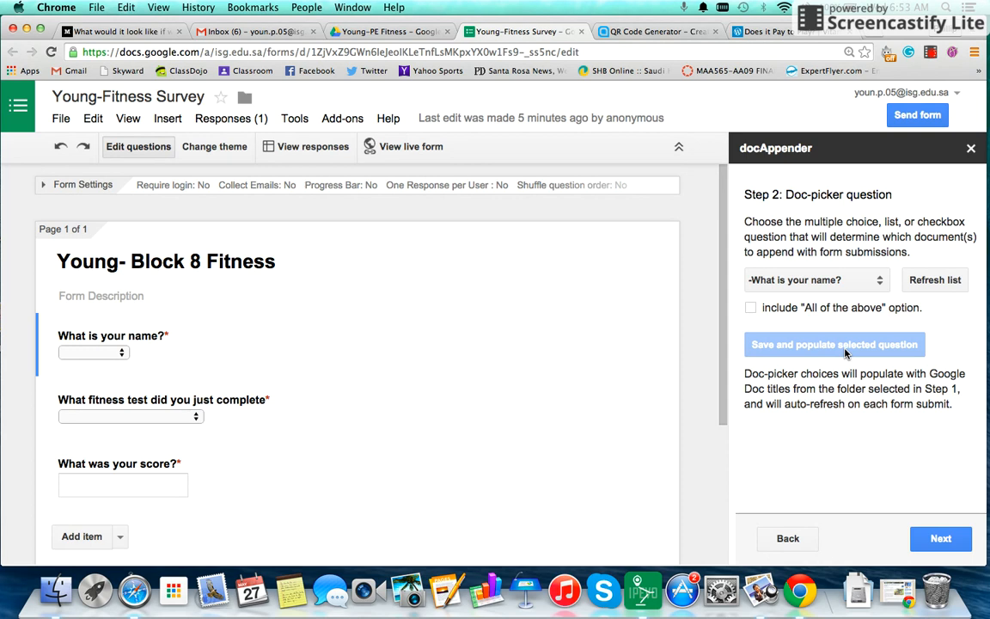
# Save docAppender with the 'Rows in a single horizontal table' format and close its panel
pyautogui.click(941, 538)
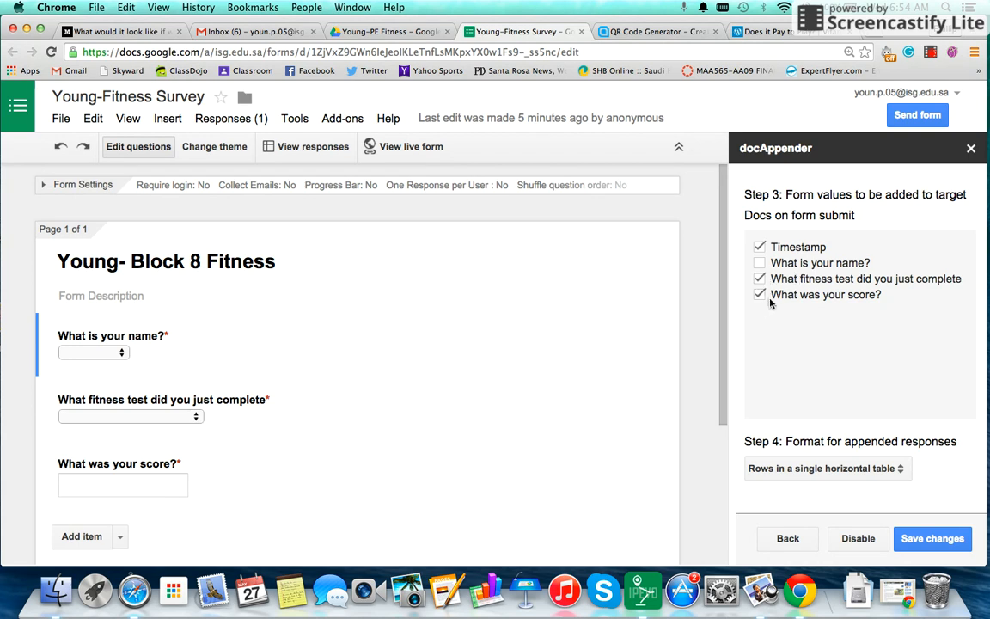
pyautogui.click(882, 471)
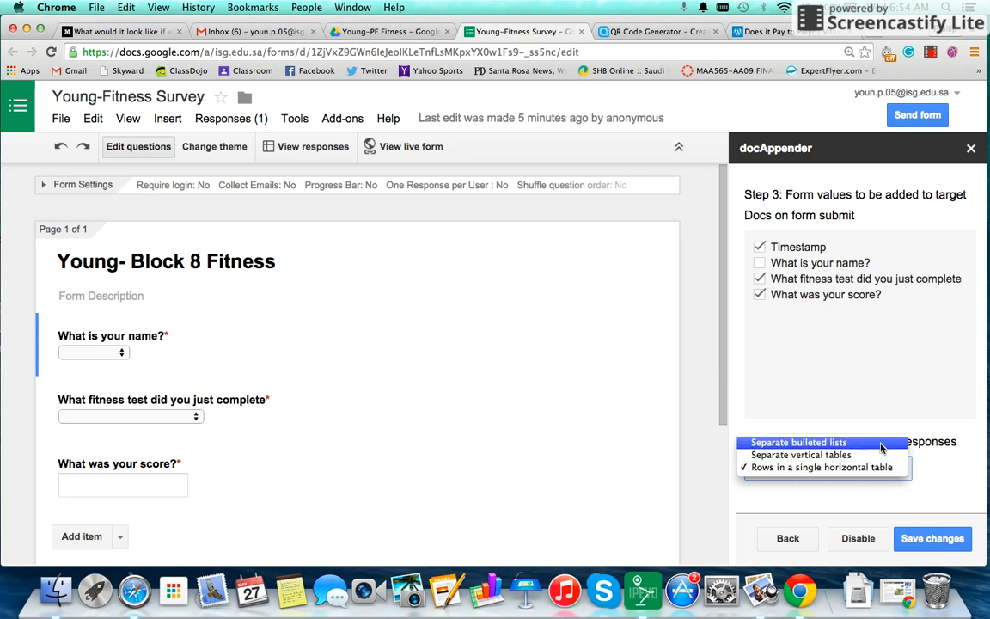
pyautogui.click(891, 469)
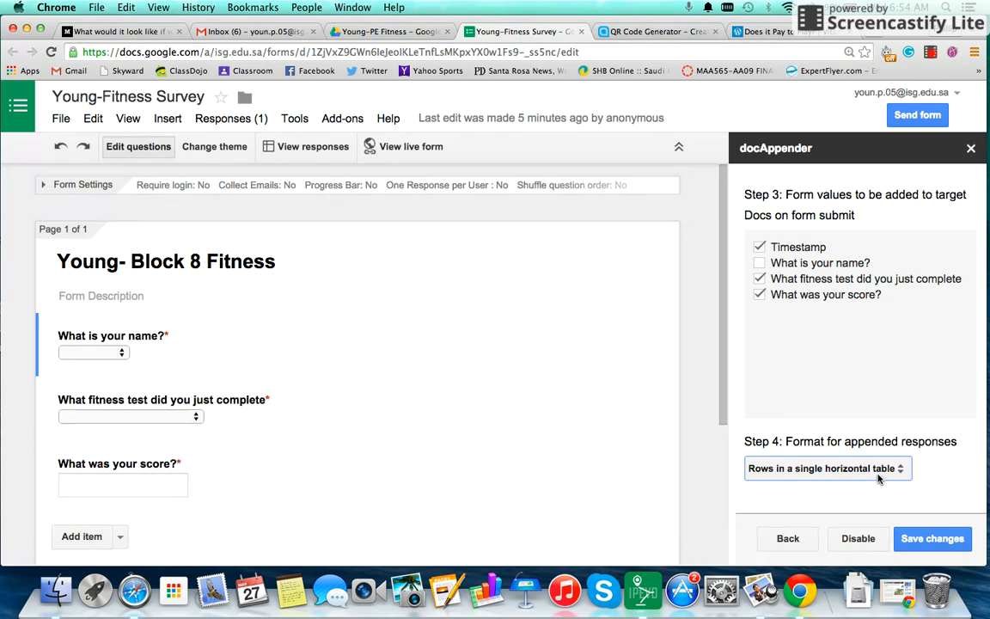
pyautogui.click(885, 469)
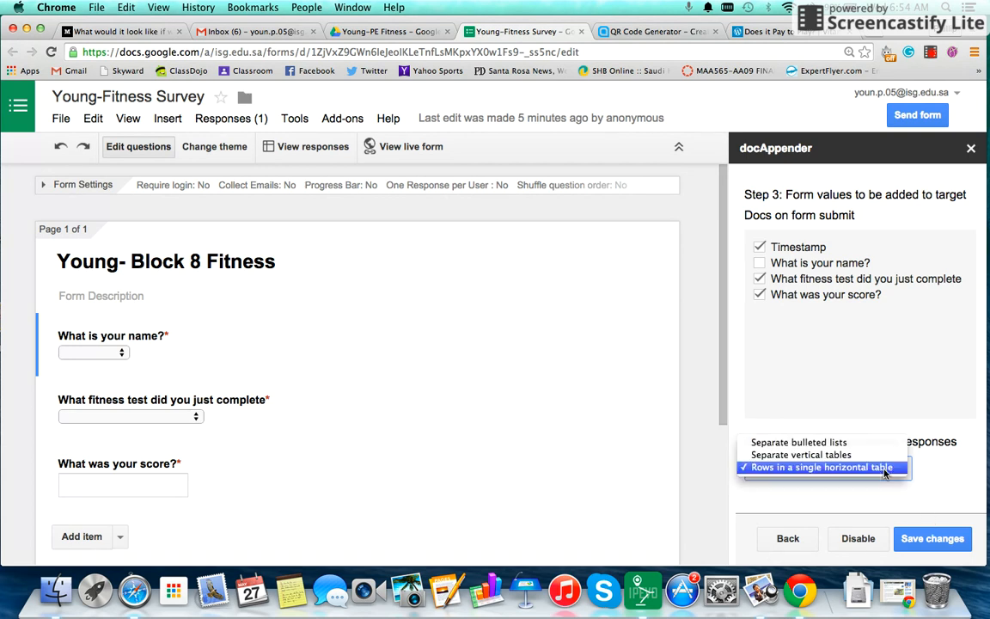
pyautogui.click(885, 469)
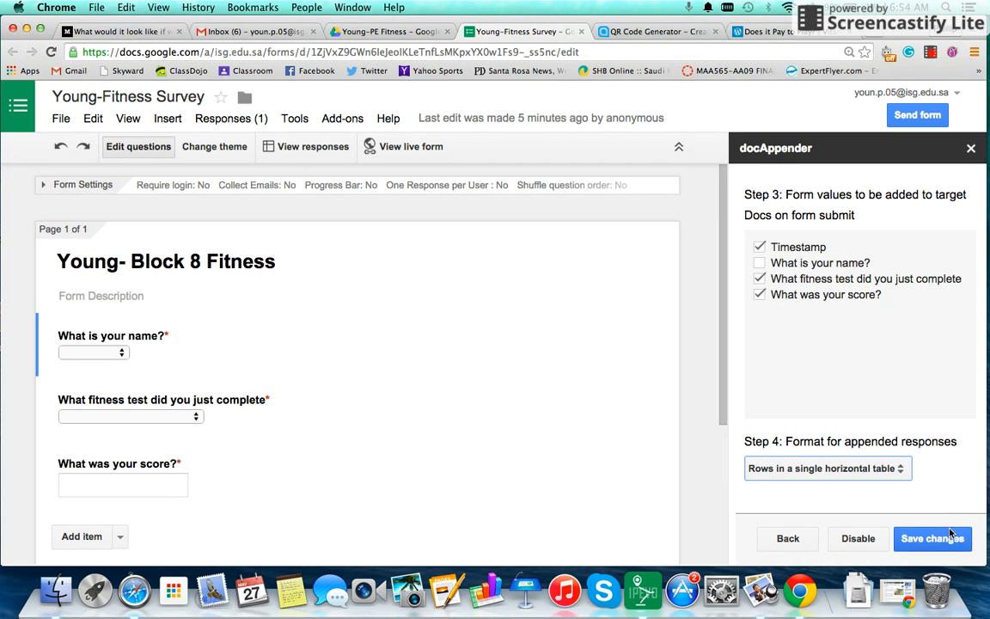
pyautogui.click(940, 543)
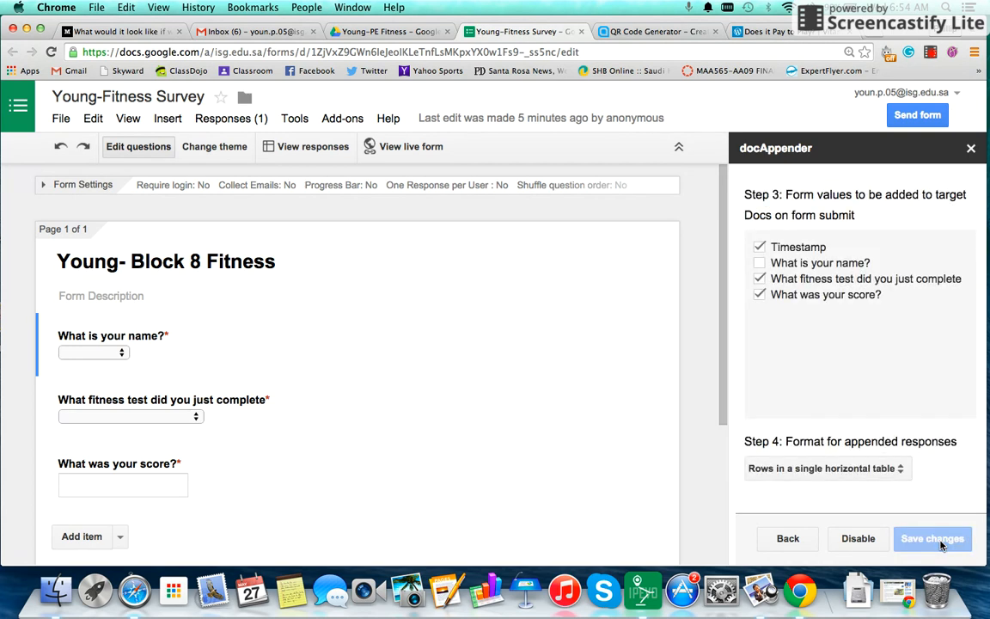
pyautogui.click(970, 148)
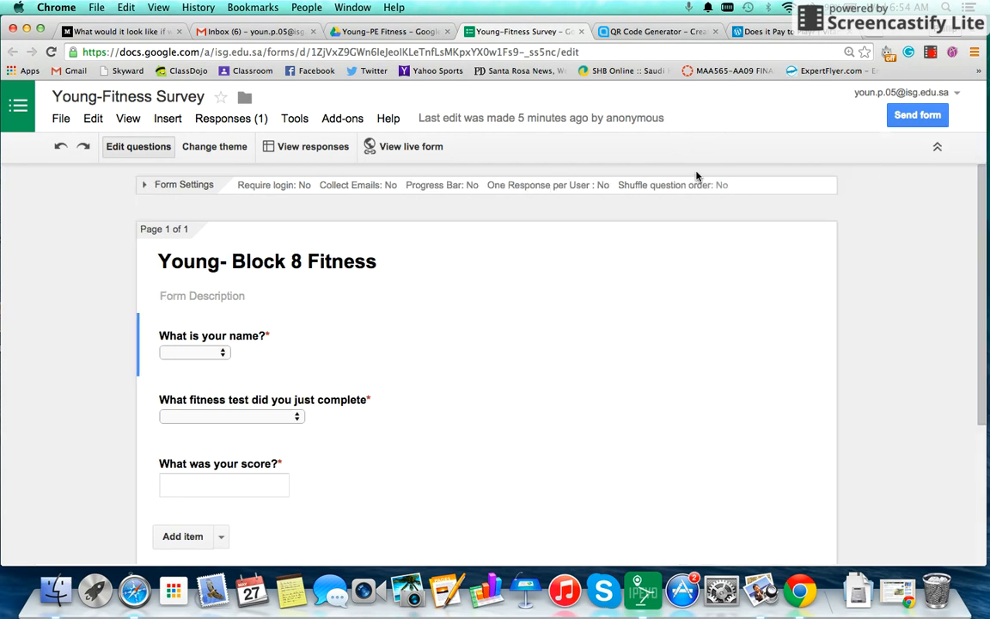
# Open the live form and copy its web address
pyautogui.click(411, 147)
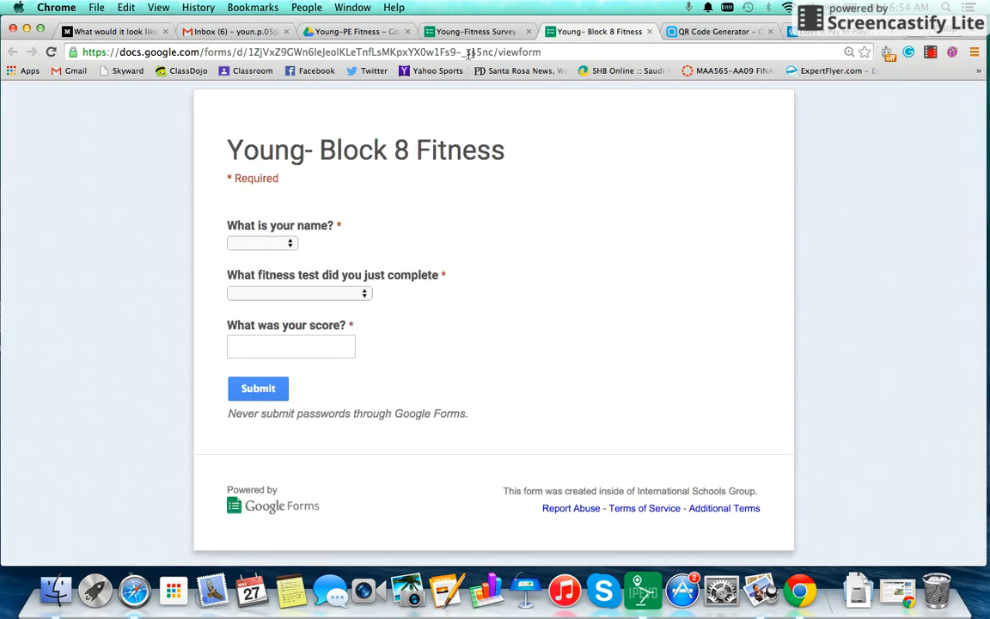
pyautogui.moveTo(498, 52); pyautogui.dragTo(72, 52)
pyautogui.press('super+c')
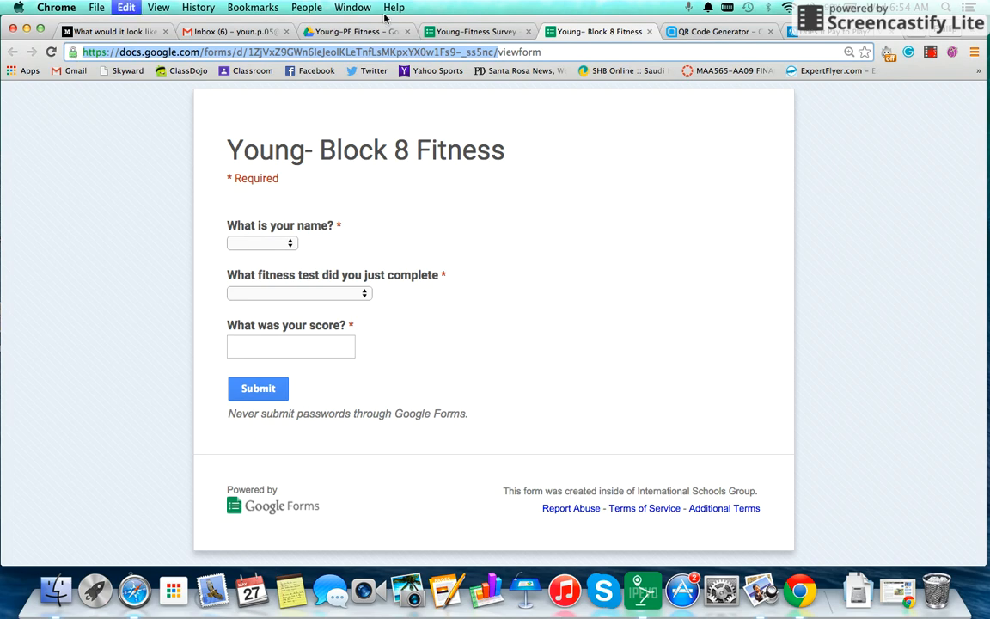
pyautogui.click(677, 32)
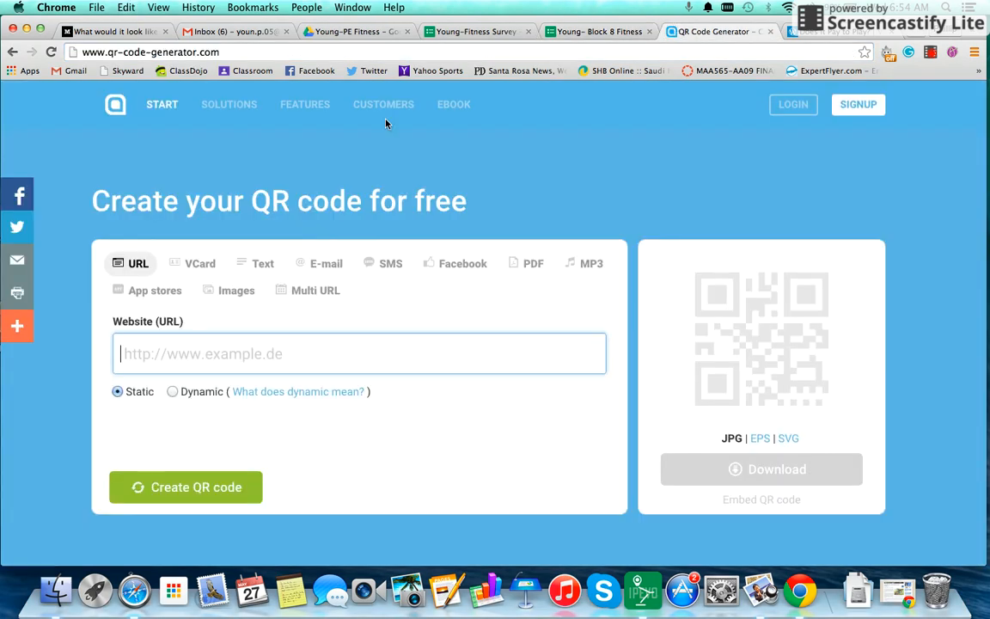
# Paste the live form URL into QR Code Generator, create the QR code, and return to the form
pyautogui.press('super+v')
pyautogui.click(222, 487)
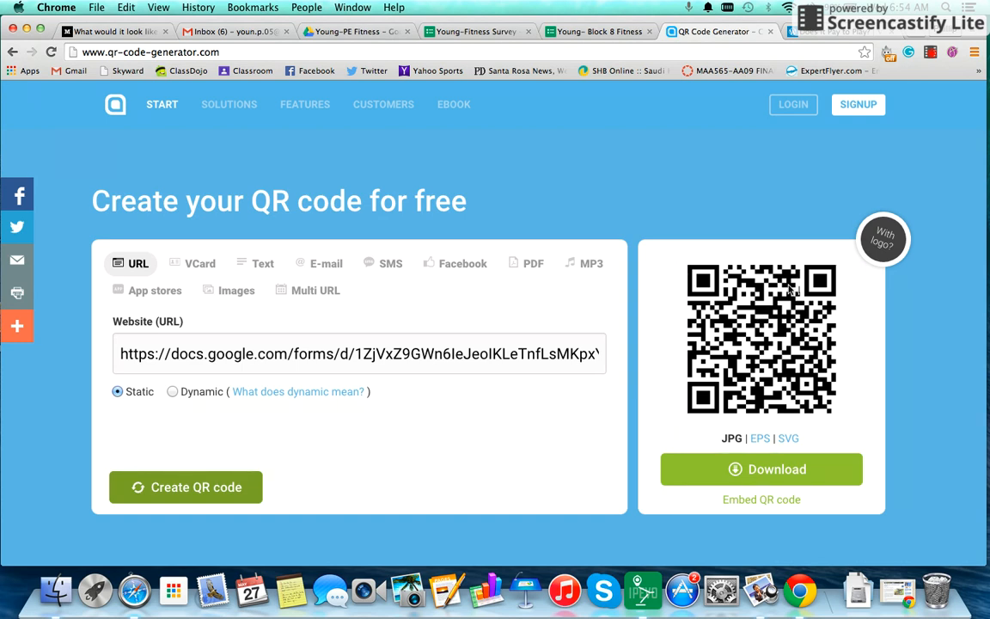
pyautogui.click(569, 32)
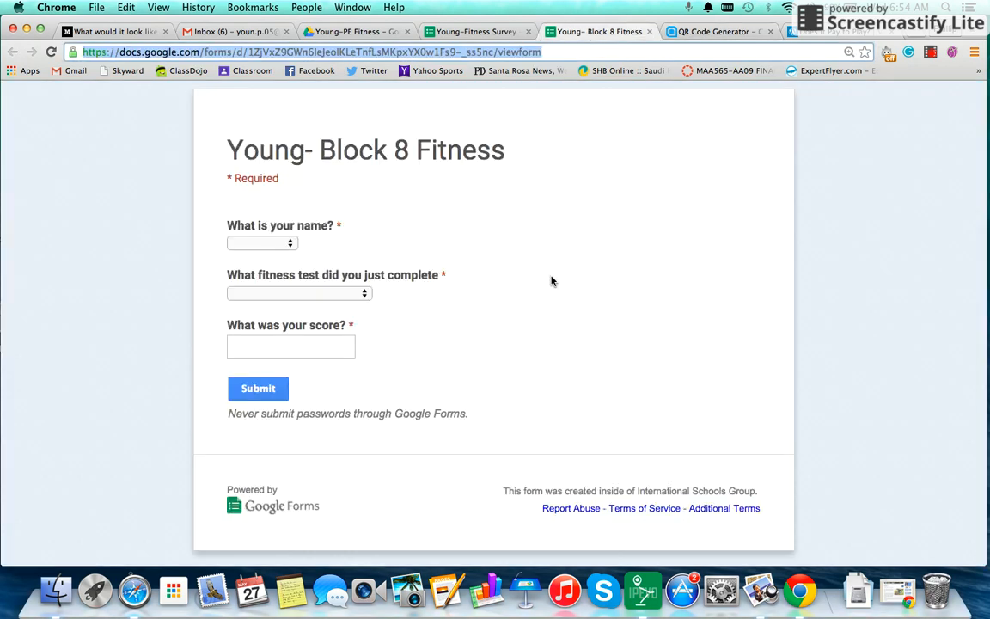
# Submit a response for the last student listed with 500m row and score 1:54, then start another
pyautogui.click(289, 246)
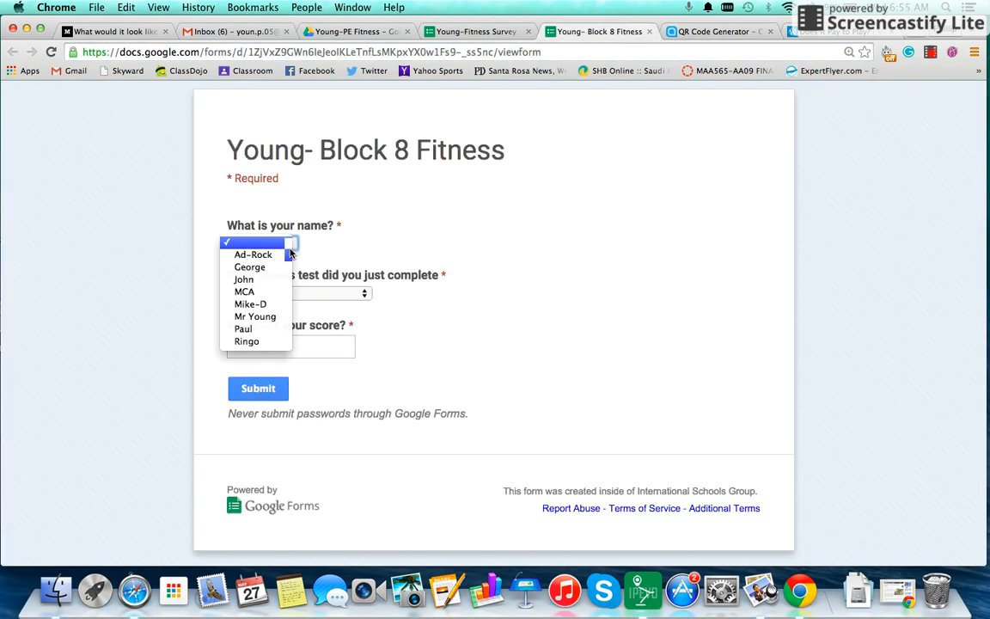
pyautogui.click(258, 341)
pyautogui.click(323, 295)
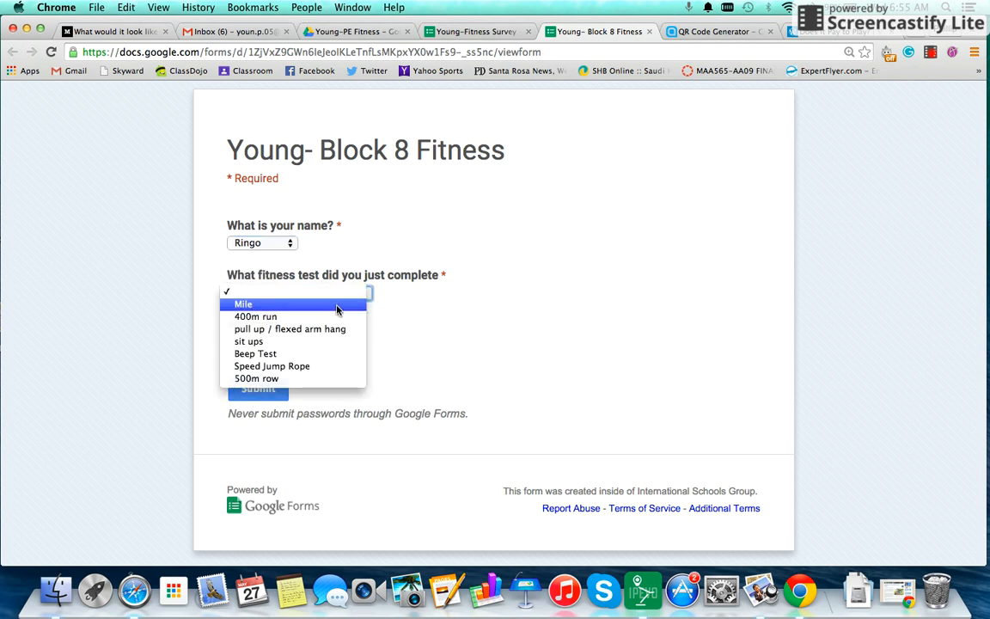
pyautogui.click(330, 379)
pyautogui.click(303, 342)
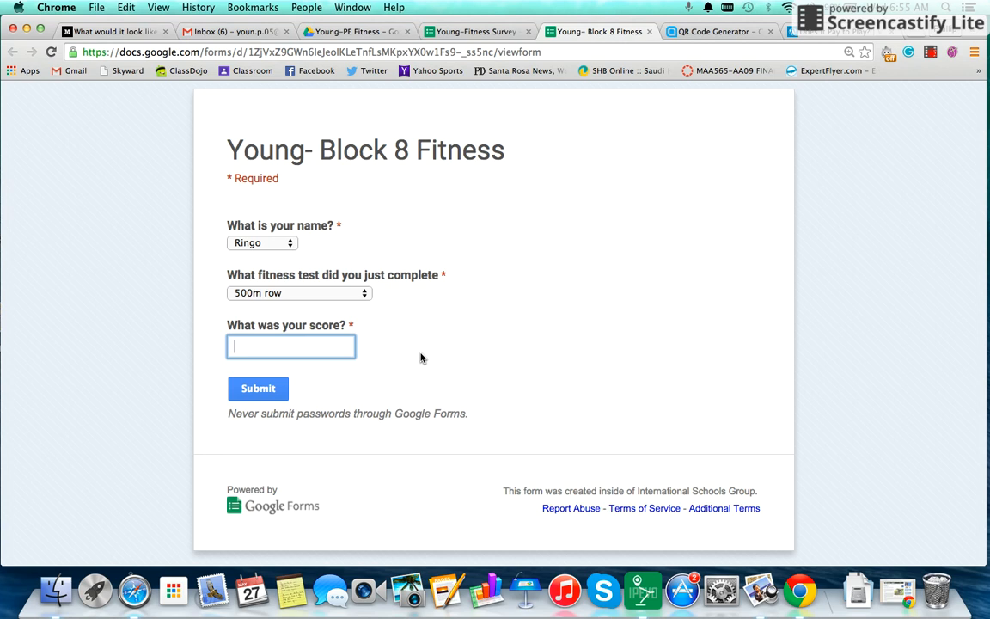
pyautogui.write('1:54')
pyautogui.click(267, 390)
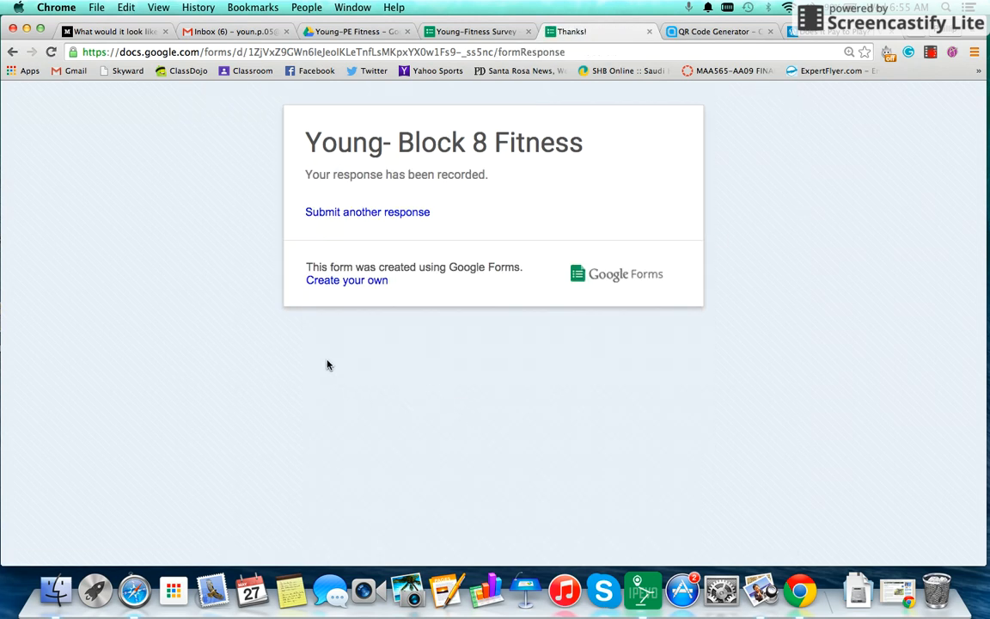
pyautogui.click(365, 214)
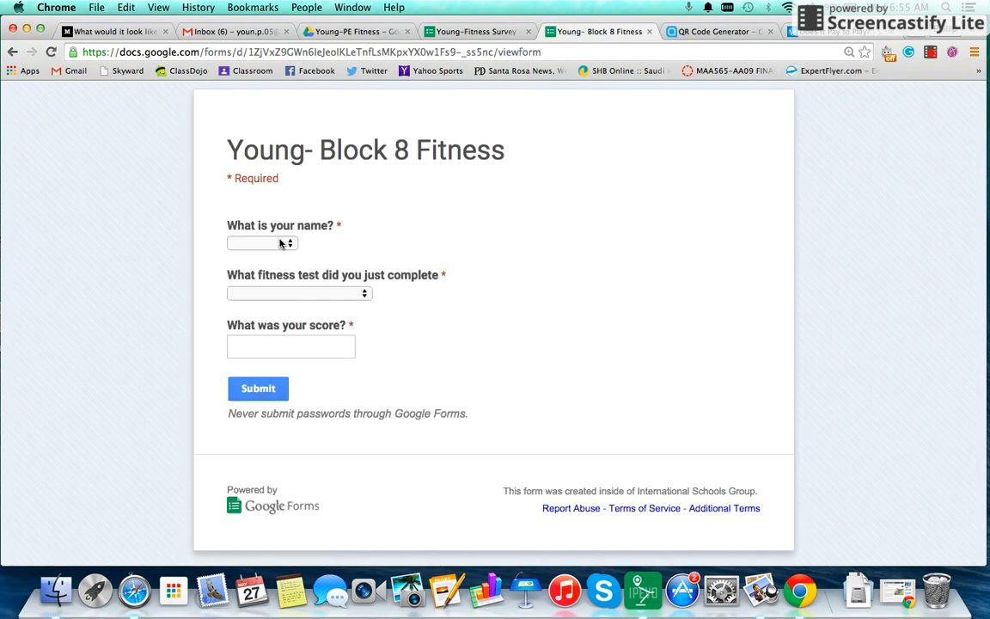
# Submit a response for a different student with 500m row and score 2:02
pyautogui.click(258, 243)
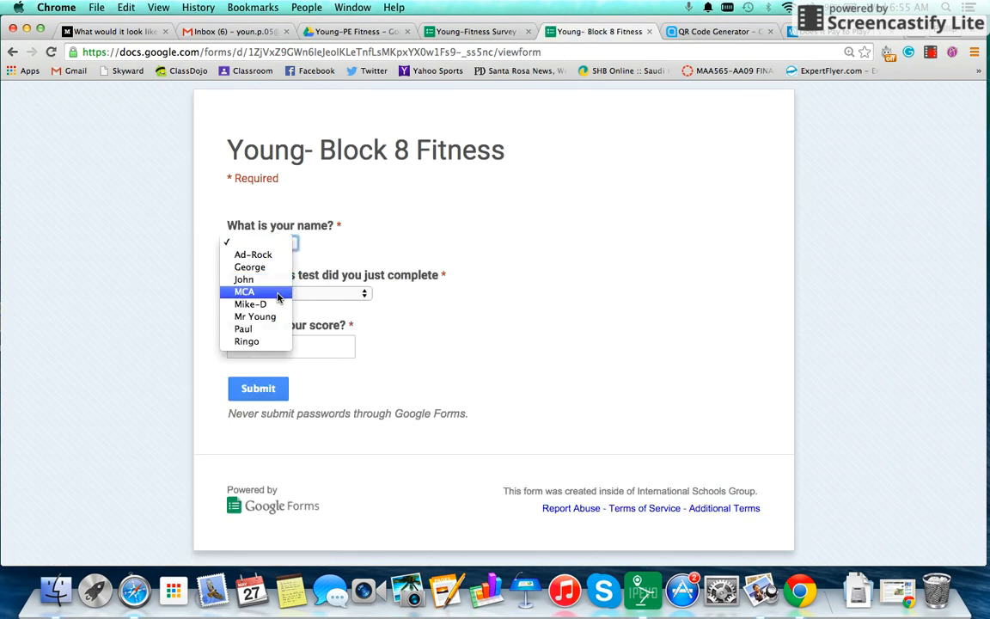
pyautogui.click(278, 329)
pyautogui.click(326, 293)
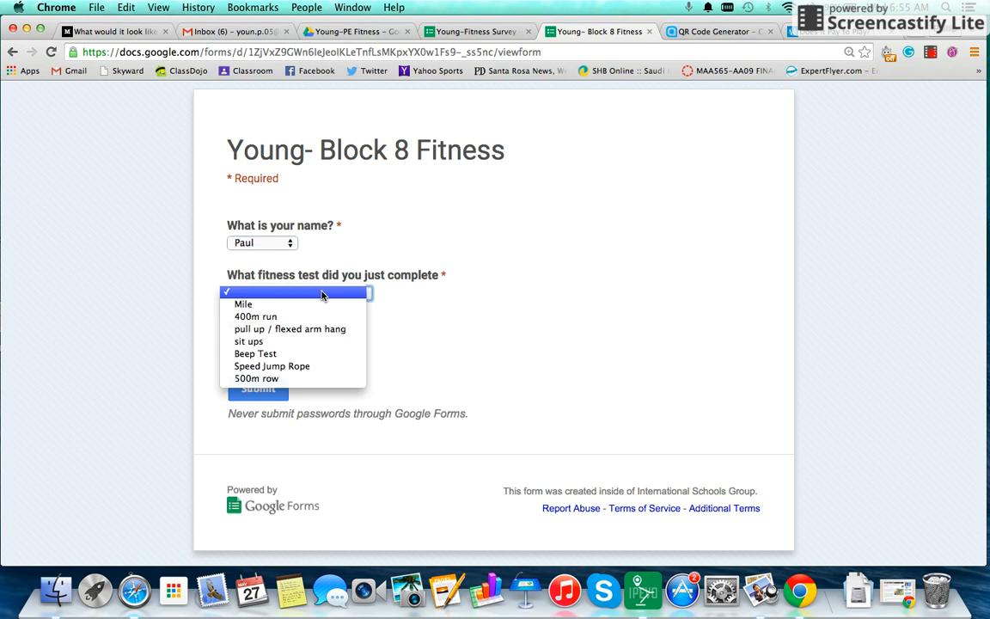
pyautogui.click(301, 376)
pyautogui.click(291, 347)
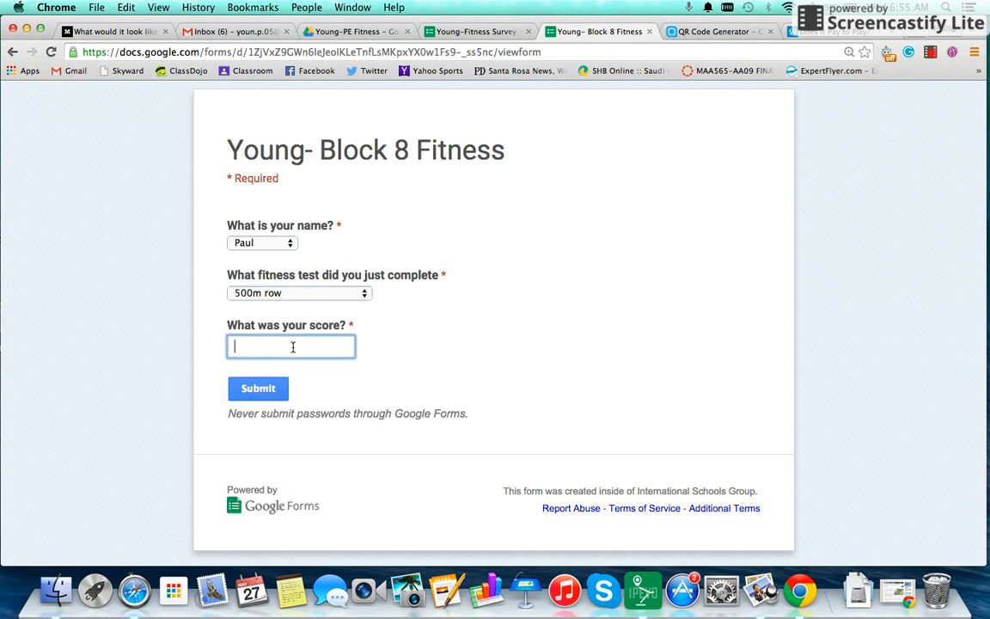
pyautogui.write('2:02')
pyautogui.click(258, 388)
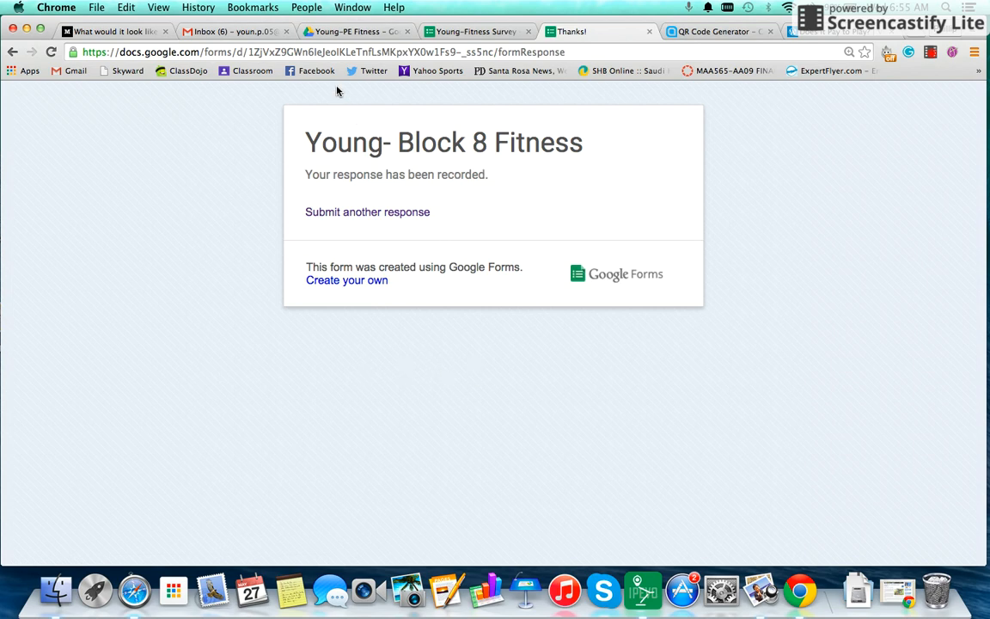
pyautogui.click(365, 33)
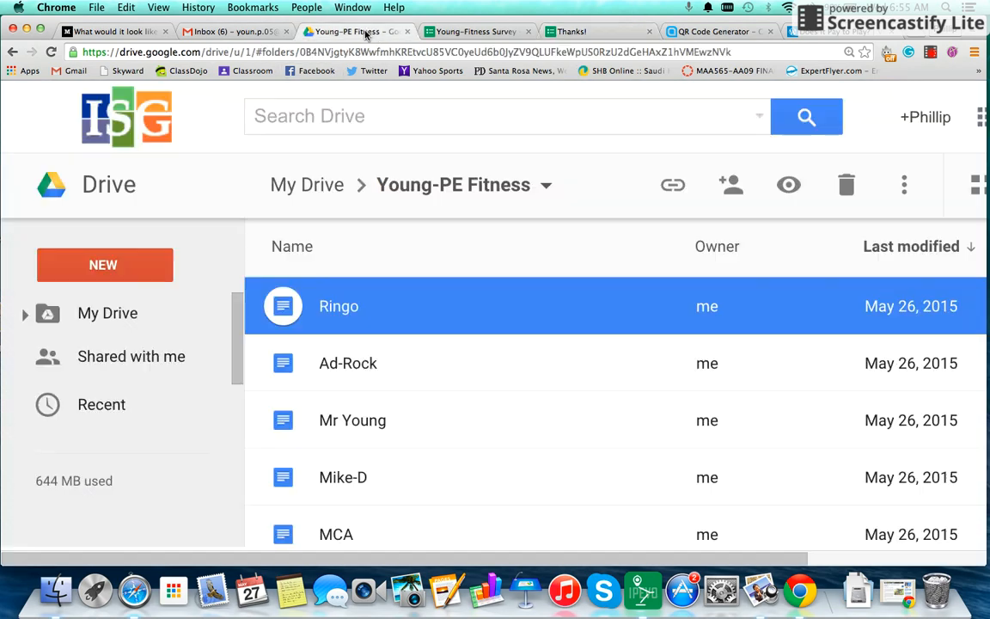
# Open the top student Doc in Young-PE Fitness to see the appended 1:54 results table
pyautogui.scroll(-1, 347, 335)
pyautogui.scroll(1, 347, 334)
pyautogui.doubleClick(335, 304)
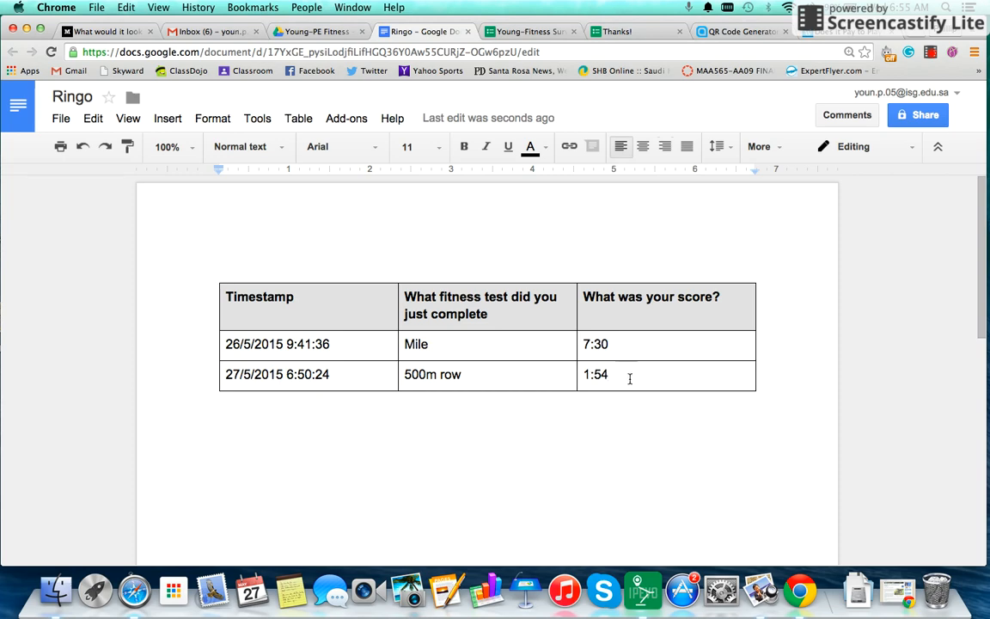
pyautogui.click(315, 33)
pyautogui.click(378, 31)
pyautogui.click(934, 60)
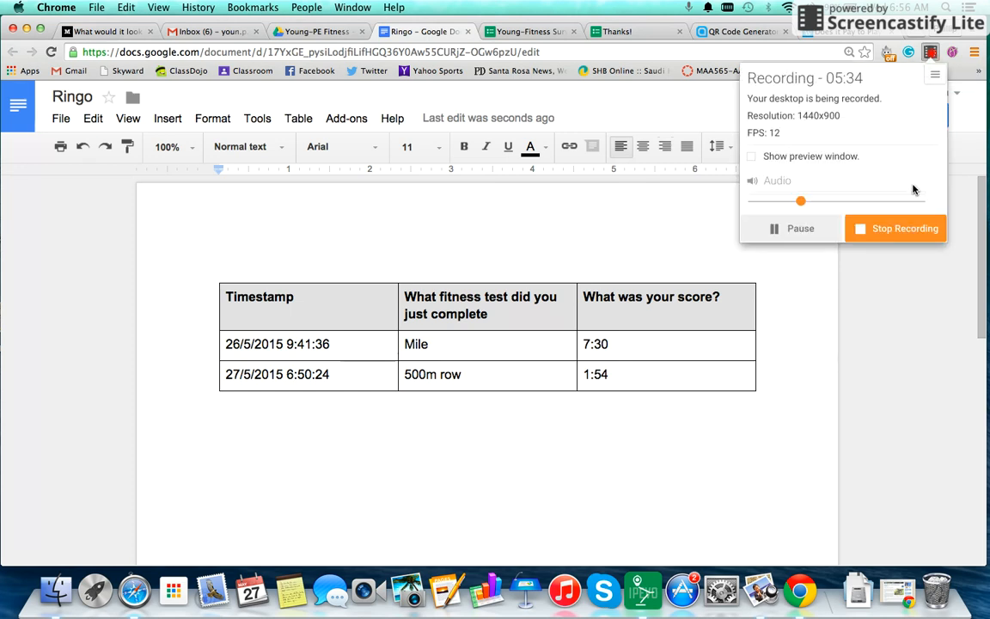